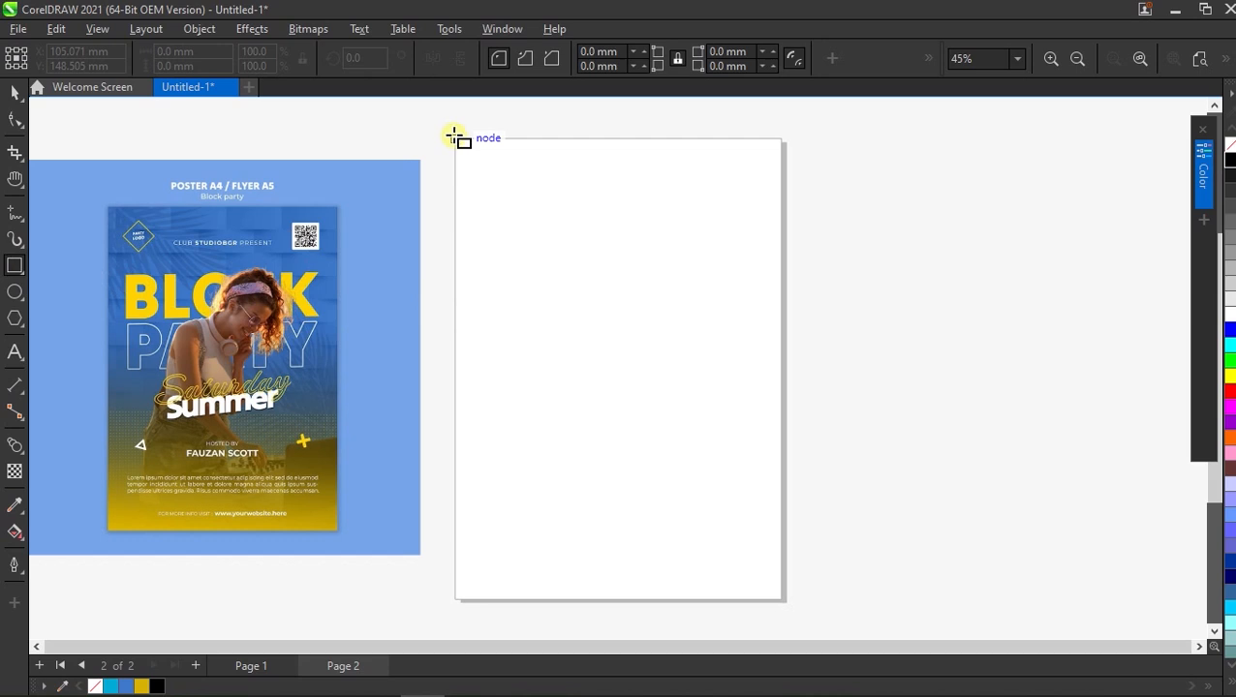
Draw a rectangle about 45 × 20 mm, fill it with the document palette's blue, place it mid-page and remove its outline
drag(454, 136, 524, 169)
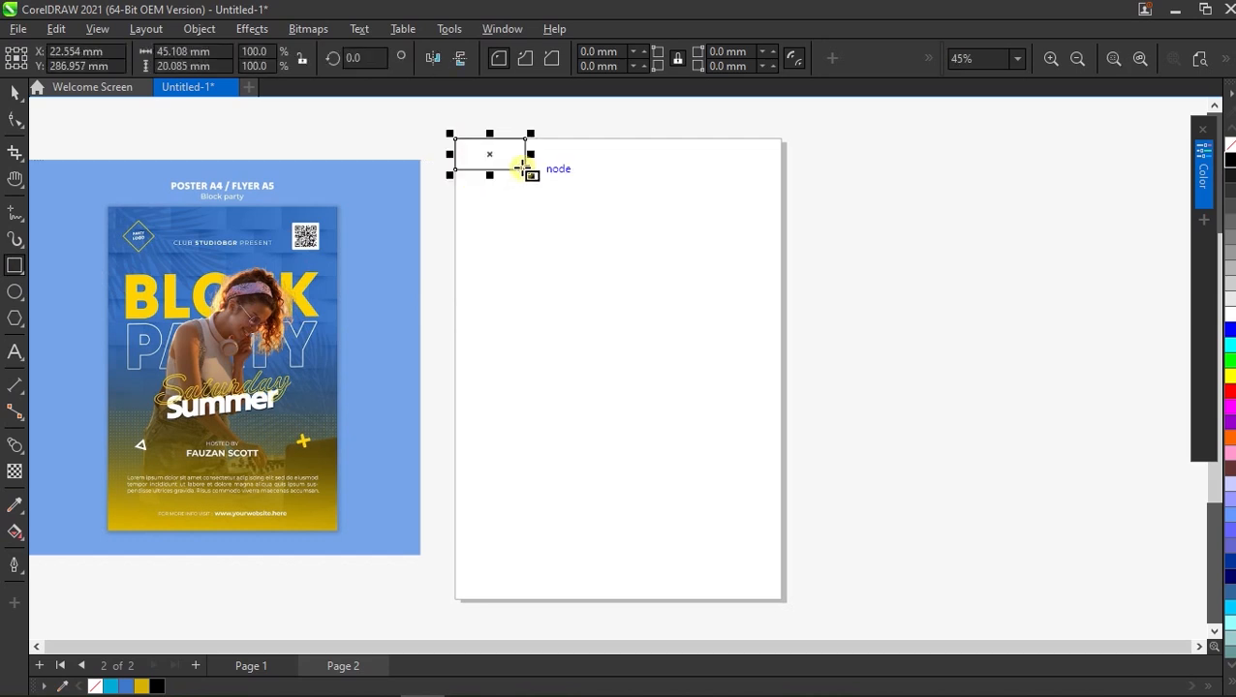
click(127, 686)
key(space)
drag(508, 148, 541, 331)
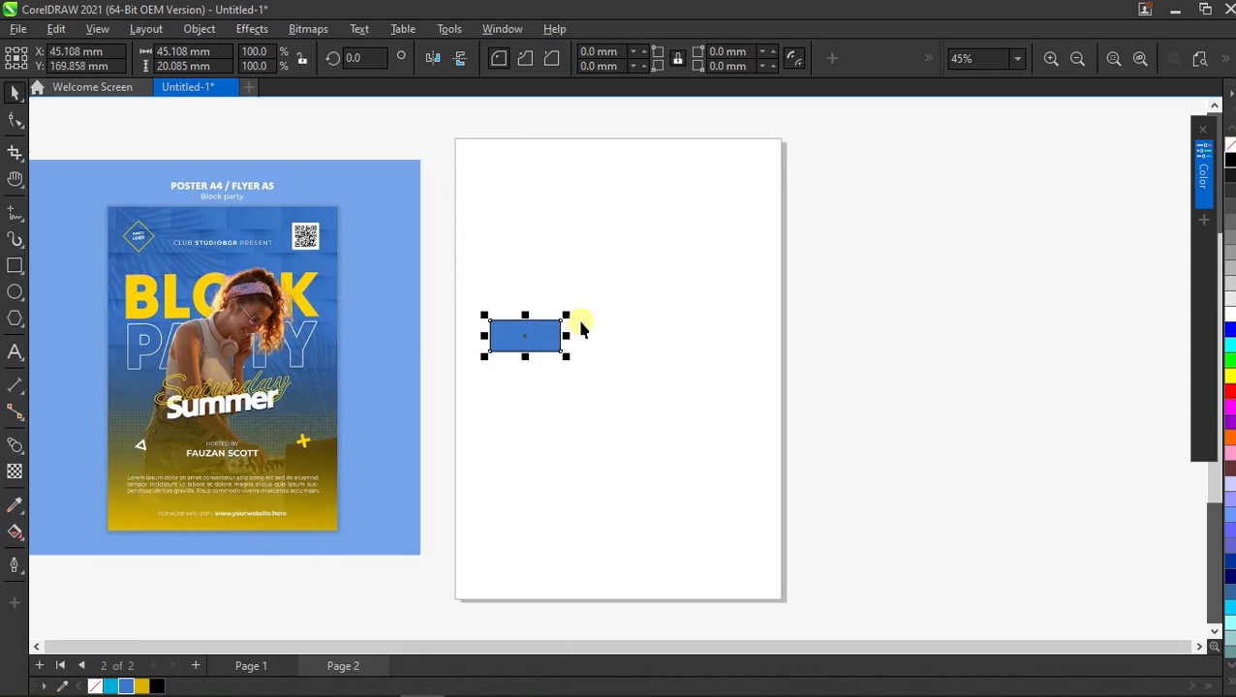
right_click(1230, 141)
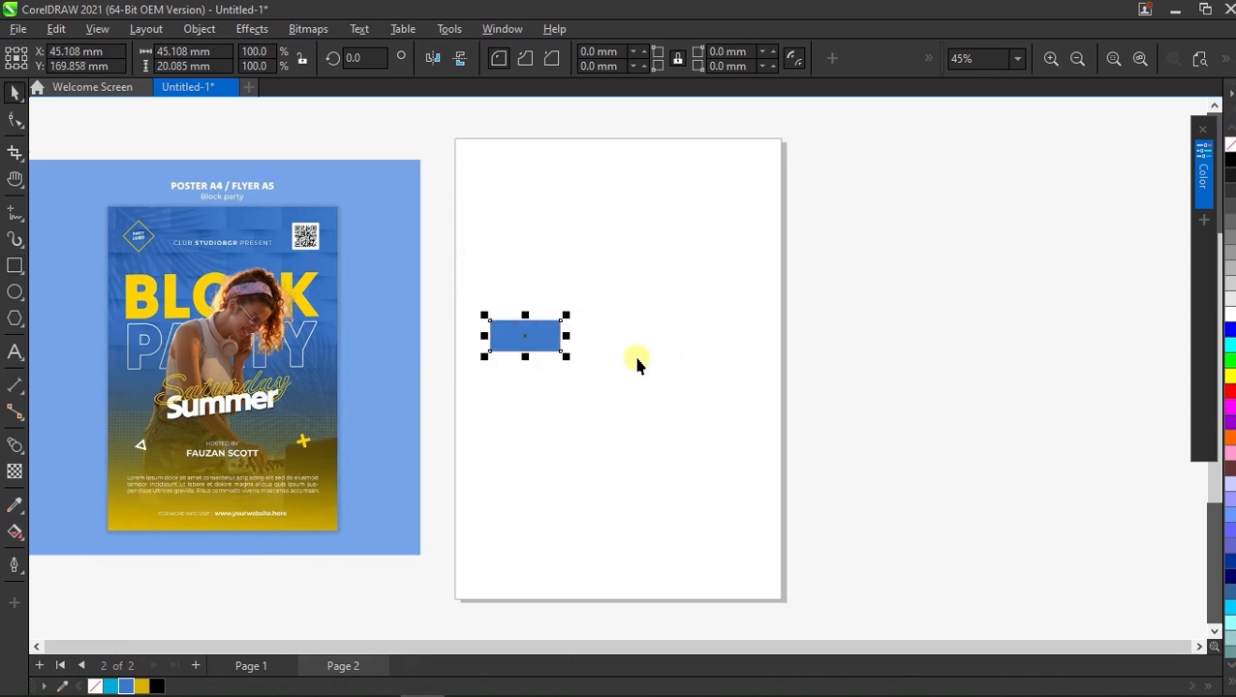
Apply a horizontal linear gradient across the rectangle from its right edge to its left edge, with the poster blue at both ends
scroll(485, 336, up, 3)
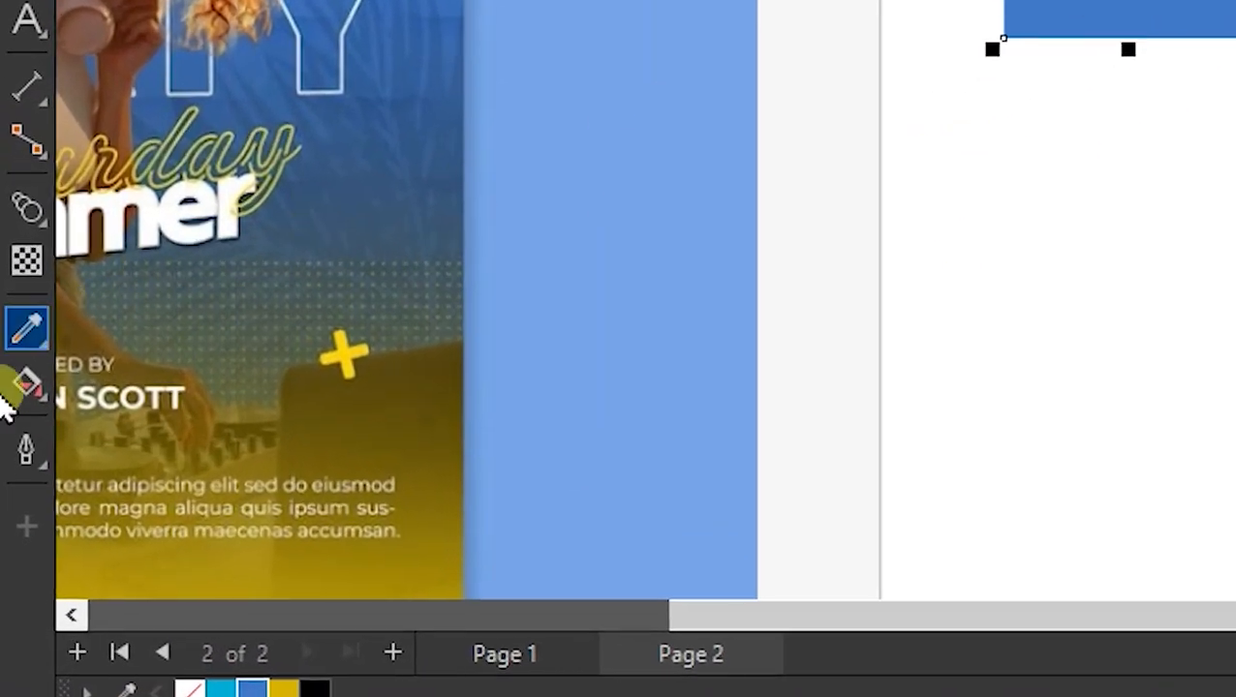
click(25, 392)
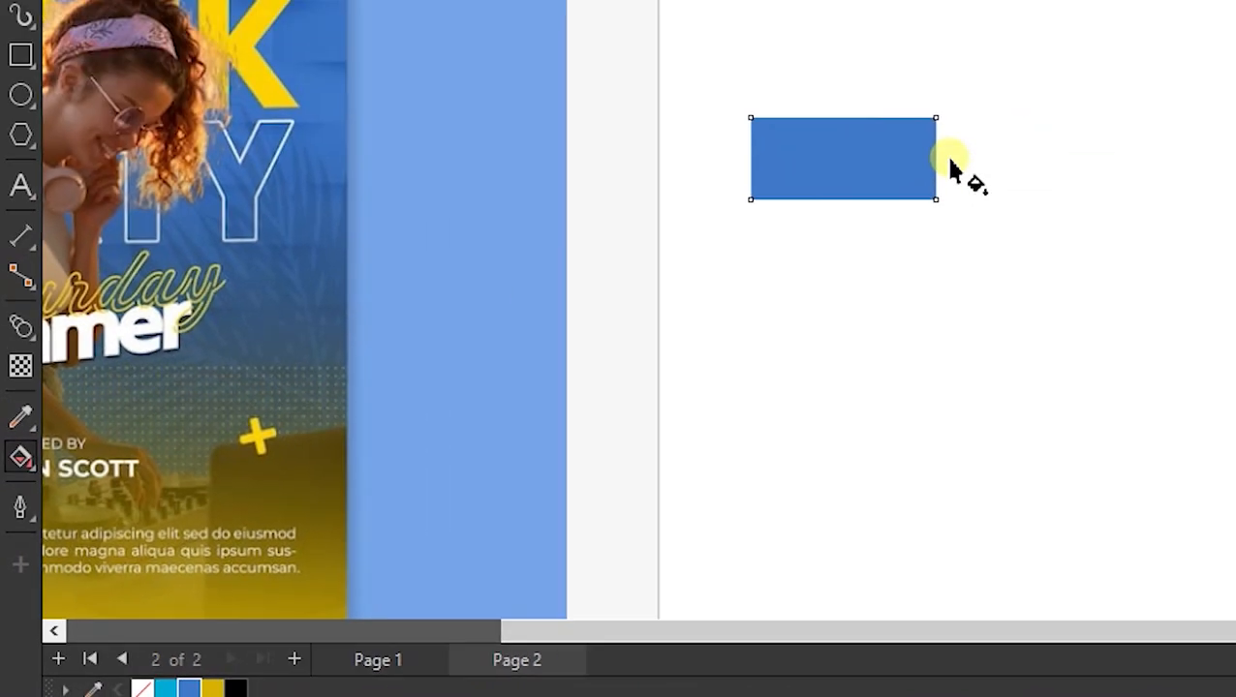
drag(621, 334, 494, 333)
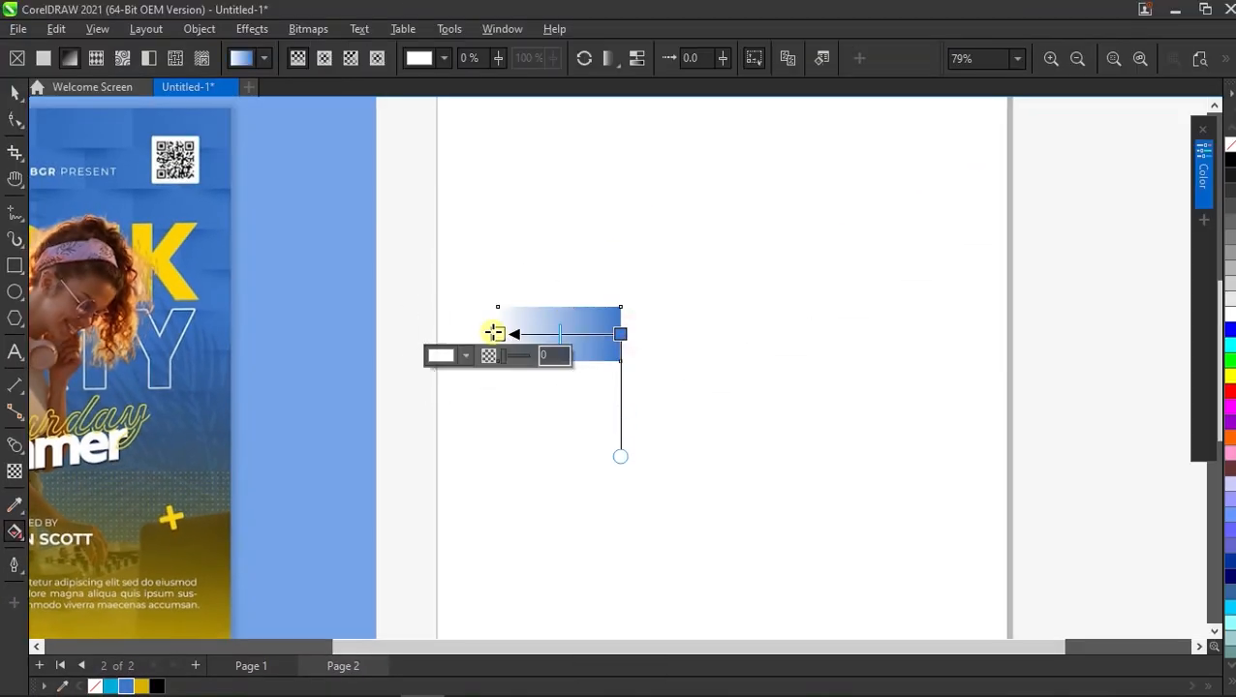
drag(121, 689, 498, 335)
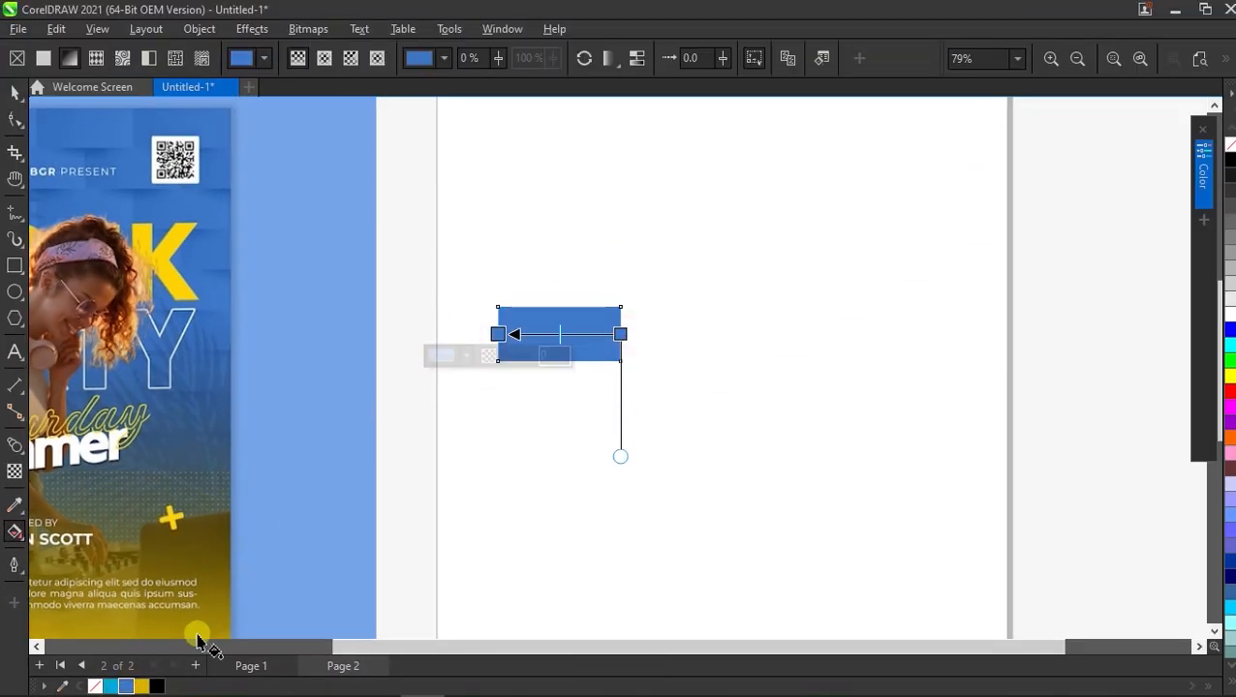
Set the gradient's left end colour to the darker blue #265AA3
click(471, 361)
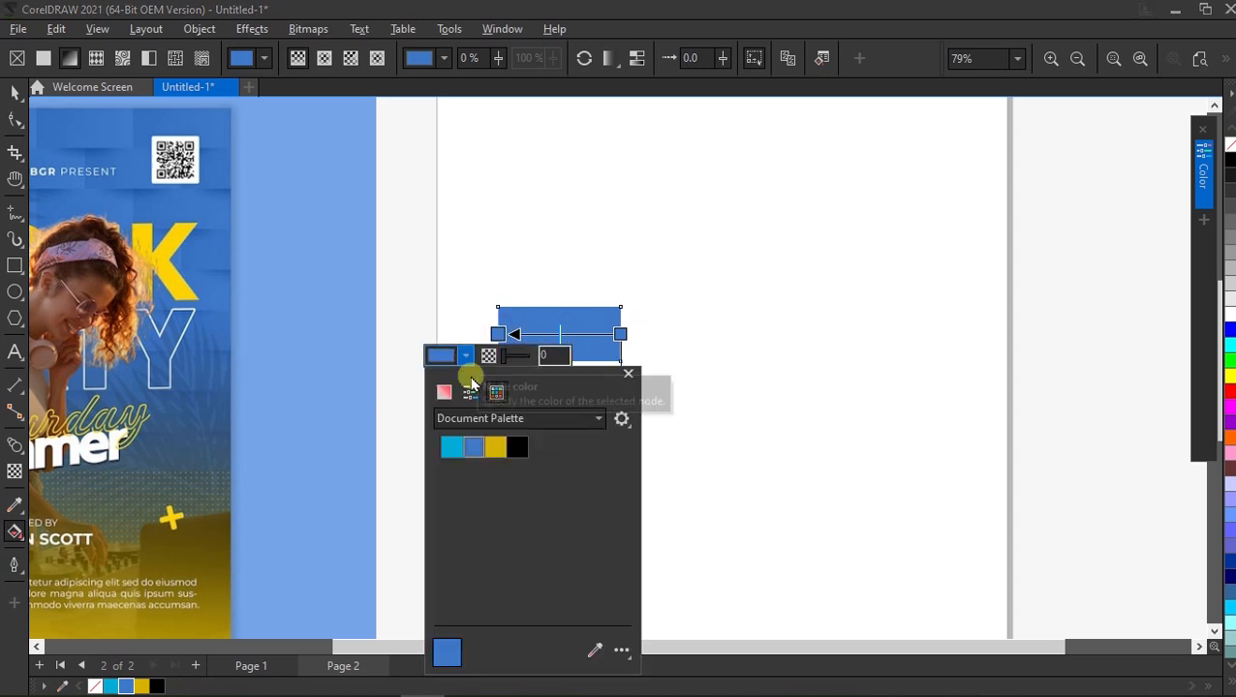
click(444, 391)
drag(522, 472, 530, 482)
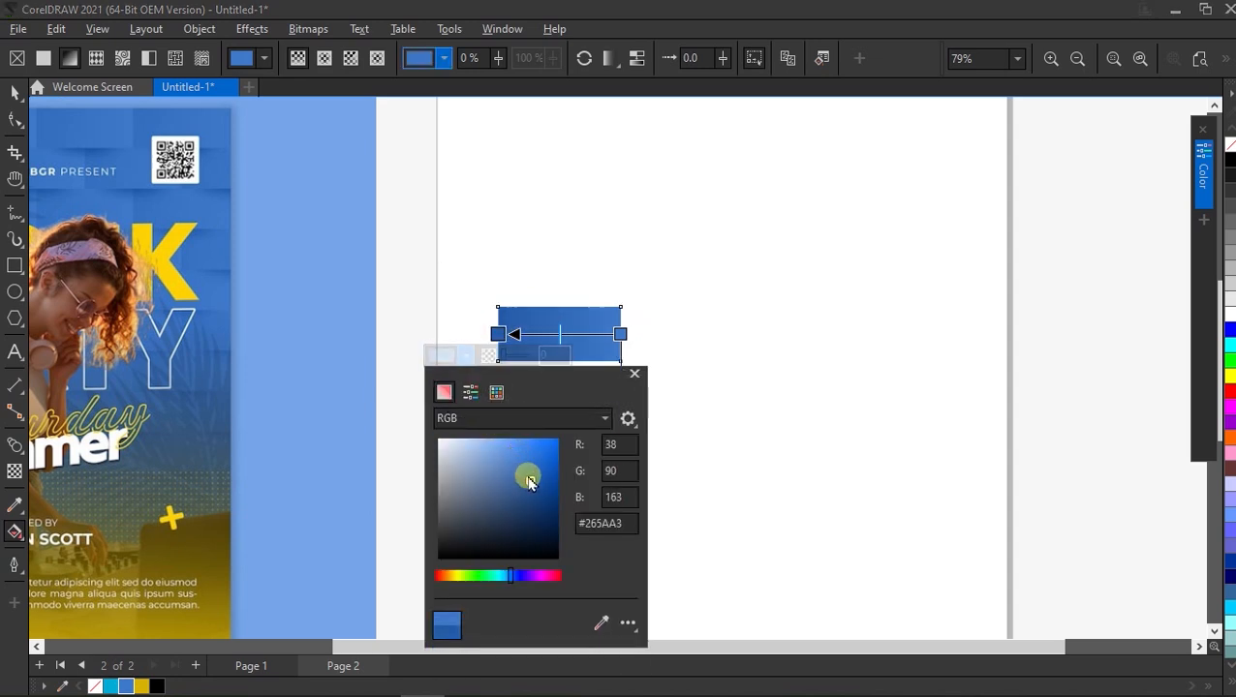
click(635, 373)
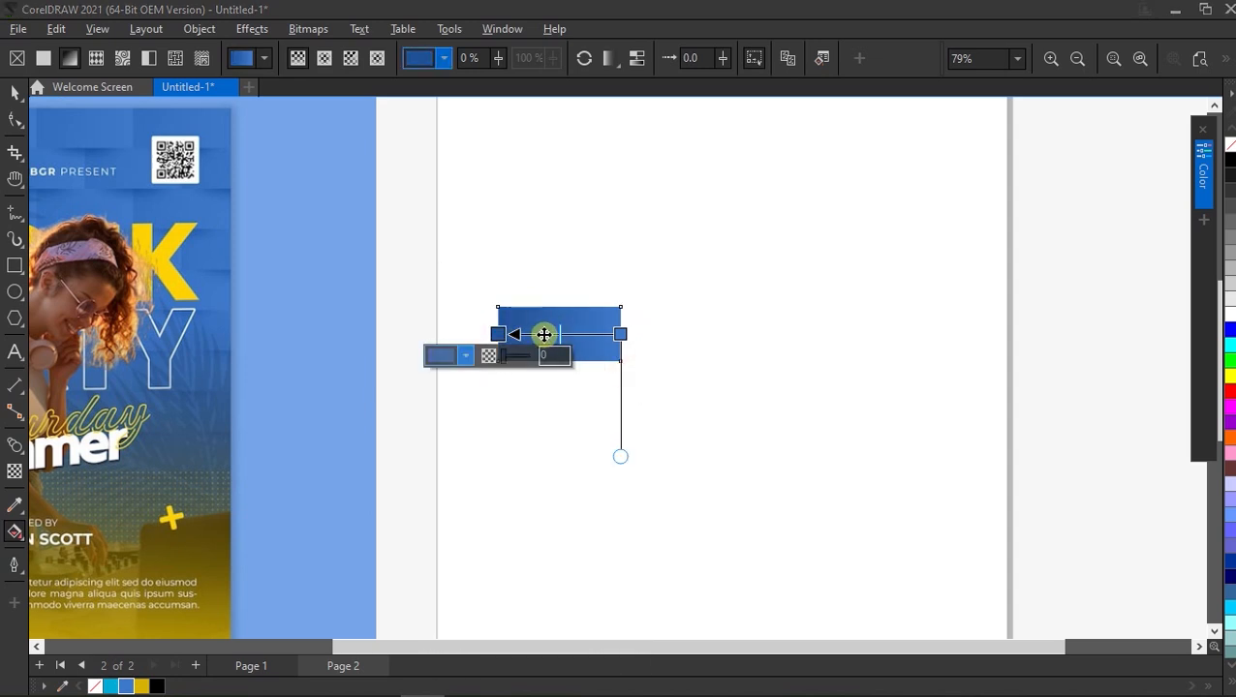
drag(501, 334, 445, 289)
click(15, 90)
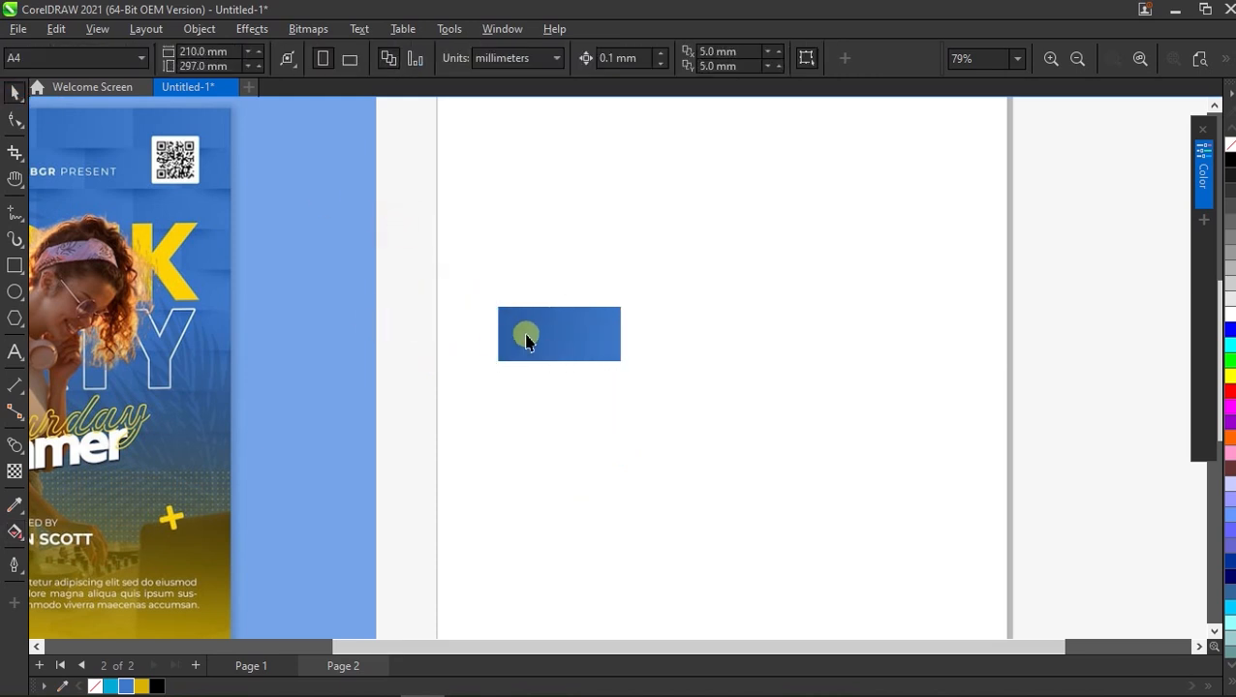
Make a copy of the blue rectangle squeezed to 50% height over its lower half and fill it with black
click(553, 315)
drag(557, 304, 545, 346)
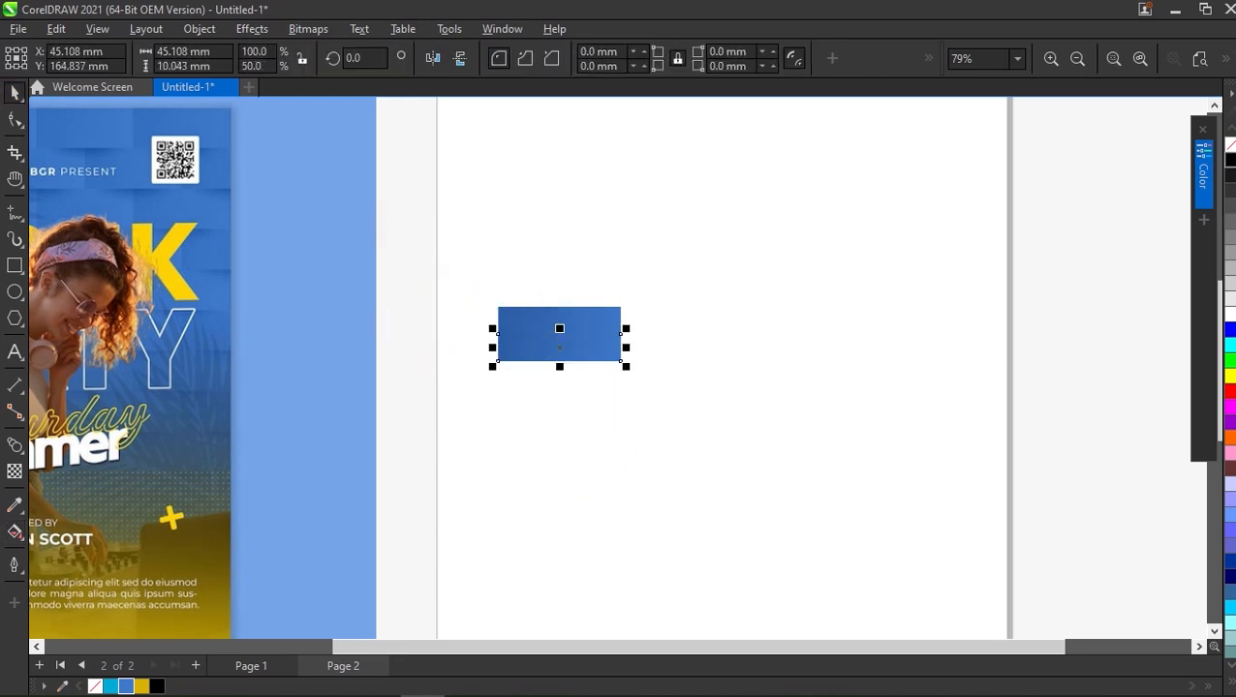
click(1230, 158)
Apply an elliptical fountain transparency to the black rectangle so it fades out from its centre
scroll(558, 352, up, 2)
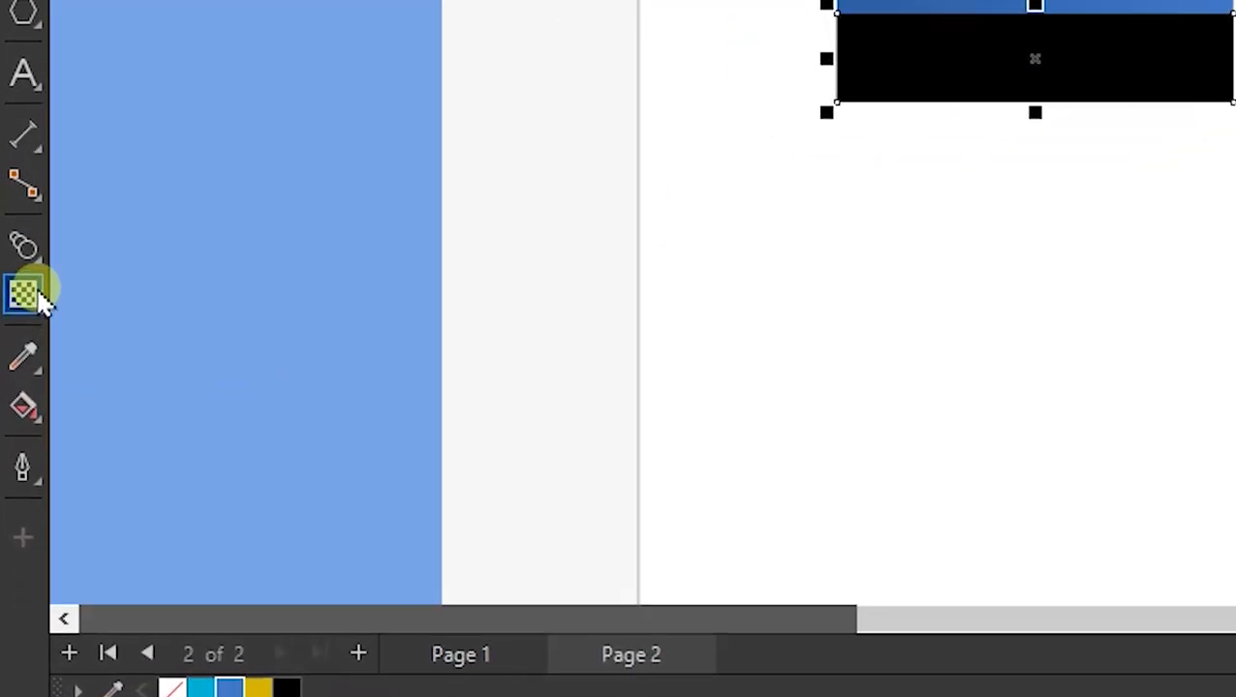
click(39, 298)
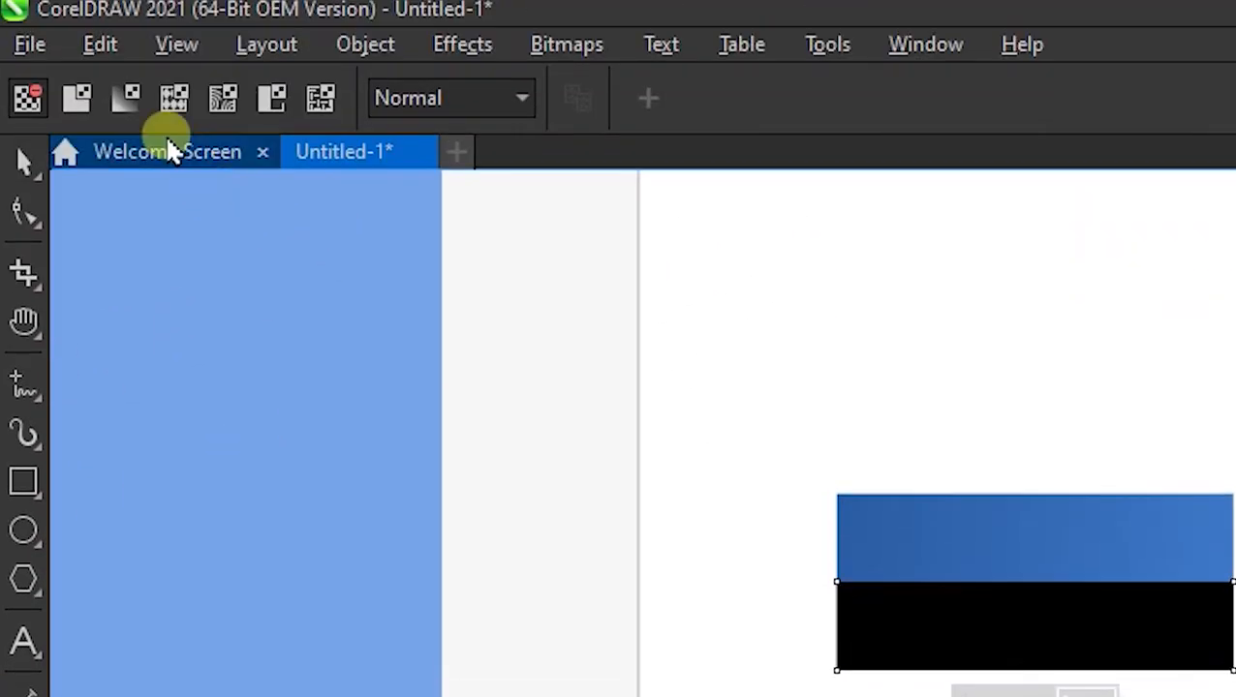
click(136, 102)
click(723, 97)
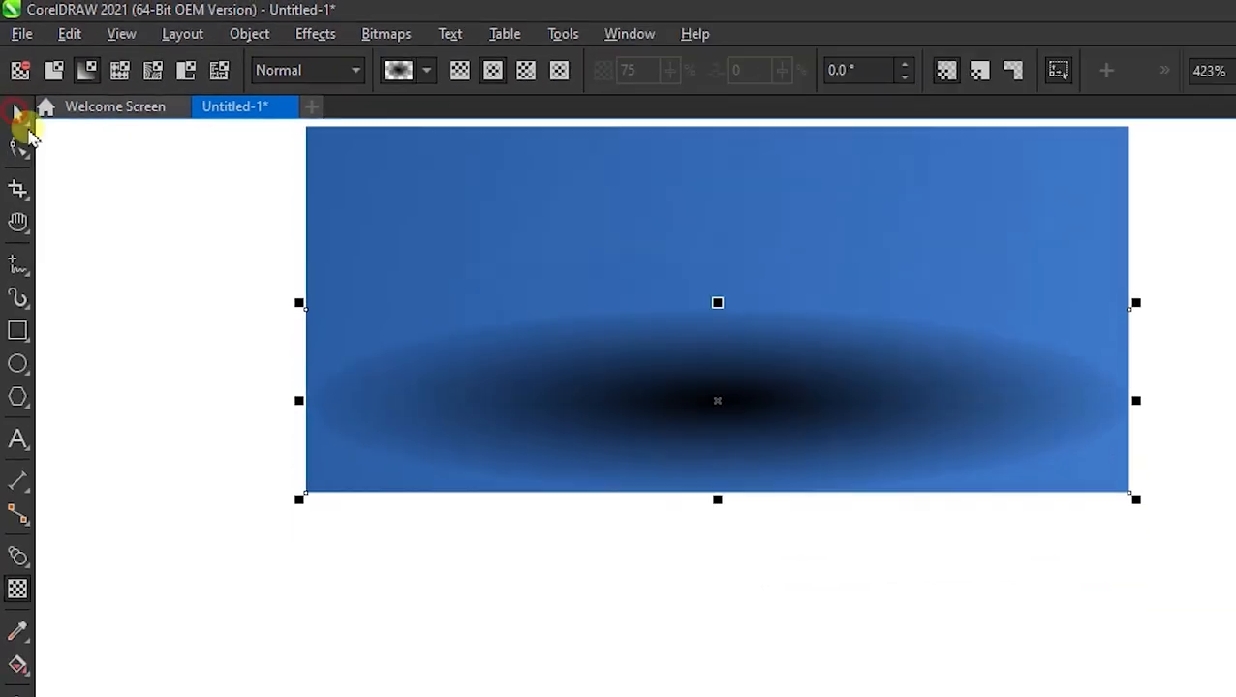
Move the black shadow down to centre it on the blue rectangle's bottom edge and order it behind the rectangle
click(19, 116)
drag(576, 329, 574, 392)
shift+click(579, 391)
click(576, 379)
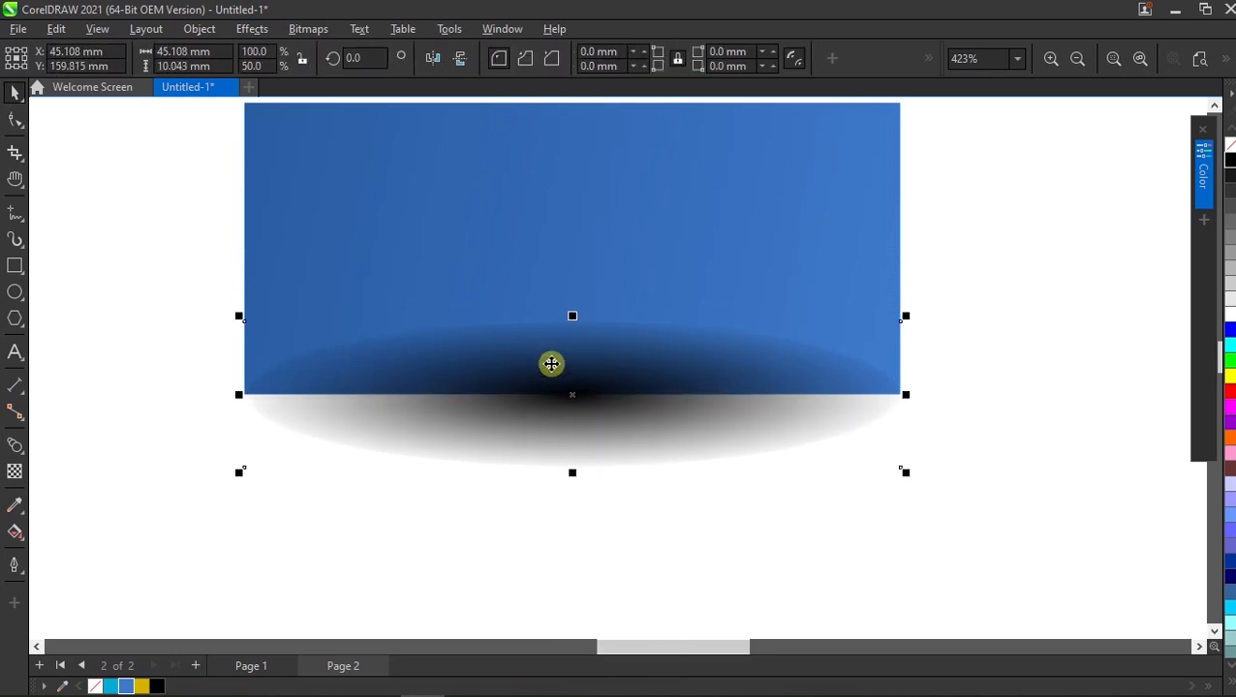
key(ctrl+Page_Down)
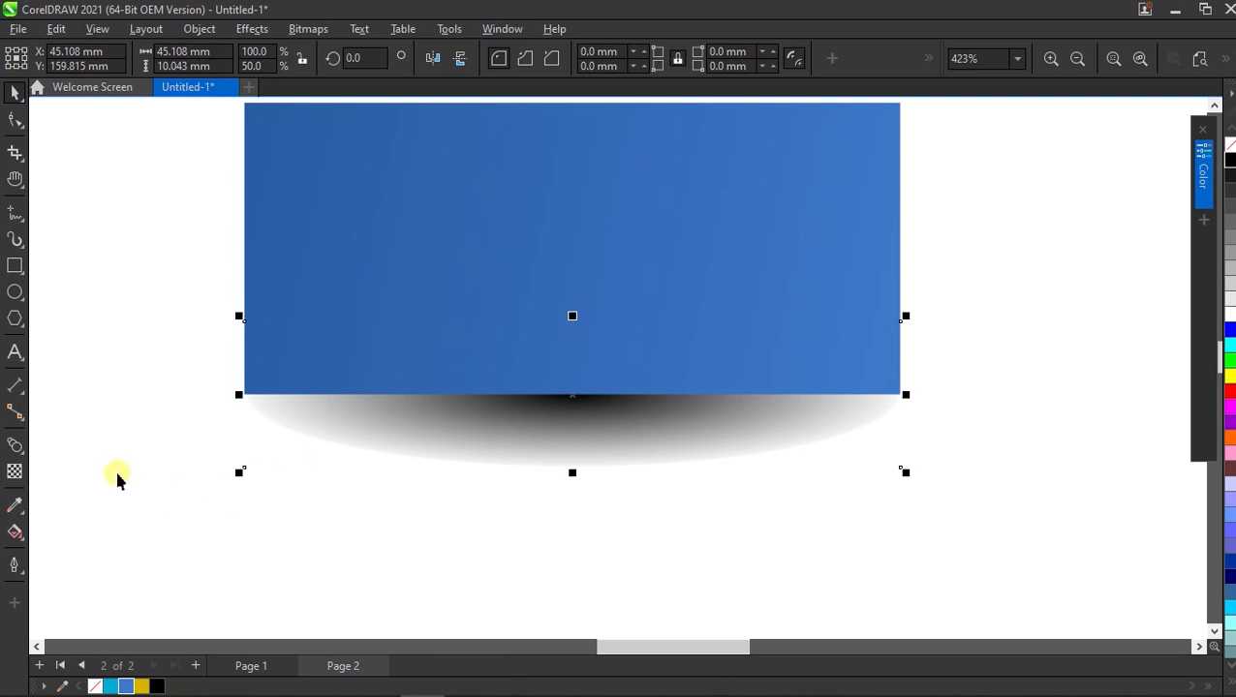
Shrink and soften the shadow's elliptical transparency so only a thin shadow shows beneath the blue rectangle
click(16, 471)
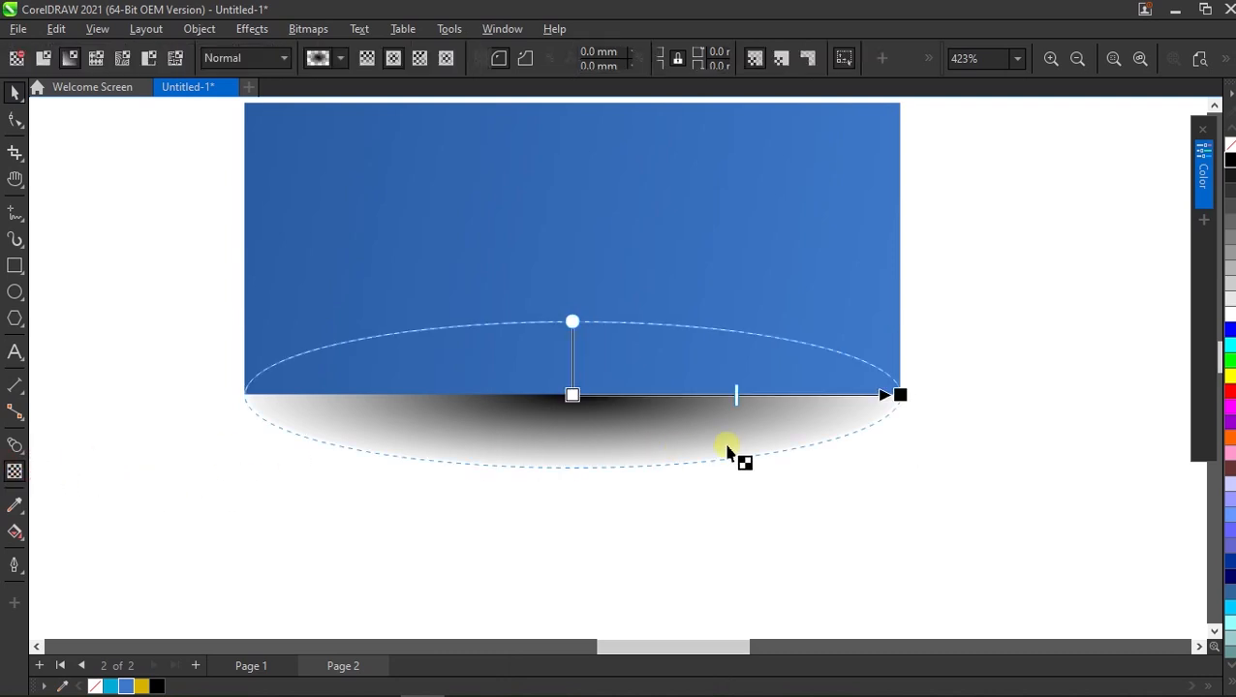
drag(901, 395, 852, 395)
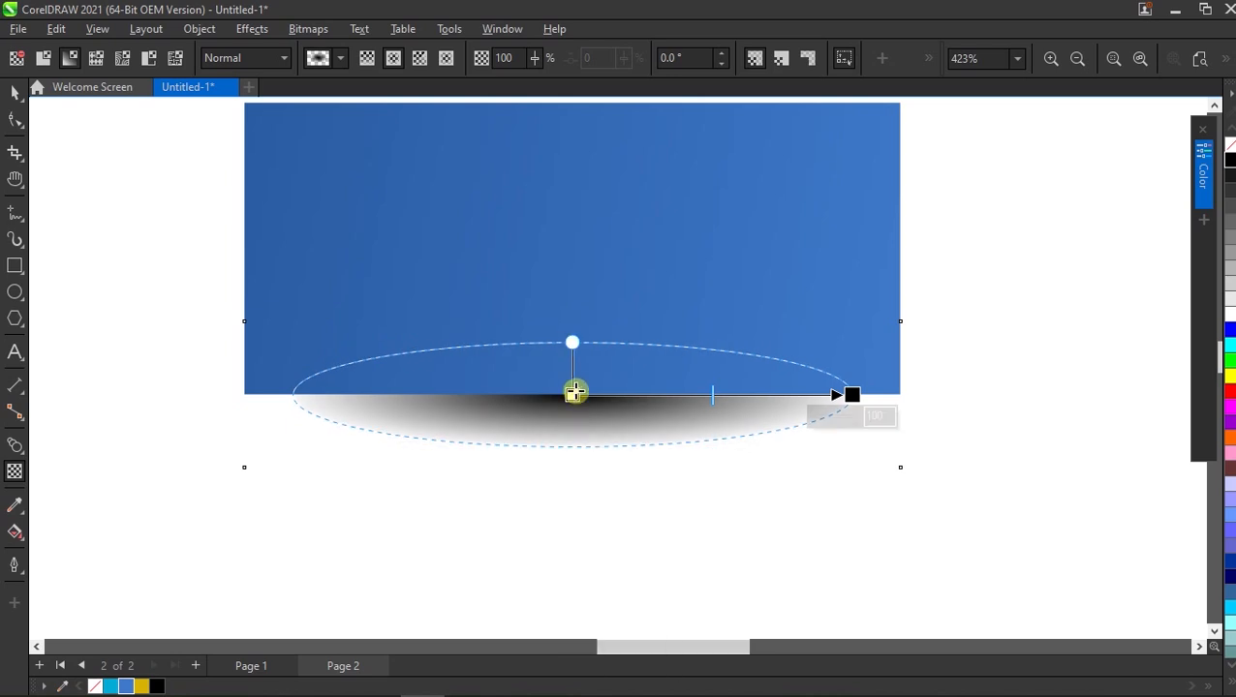
drag(593, 394, 593, 385)
drag(879, 379, 888, 382)
drag(635, 384, 635, 378)
click(14, 93)
scroll(373, 352, down, 3)
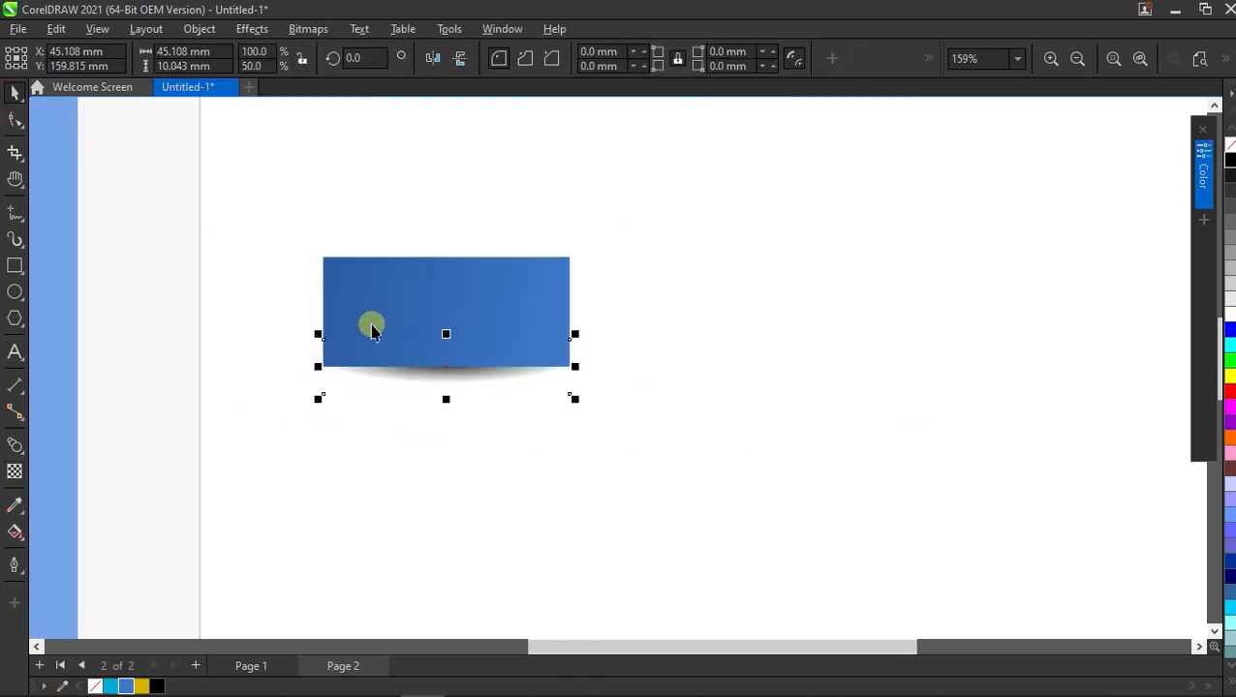
Group the blue rectangle with its shadow
scroll(441, 368, down, 3)
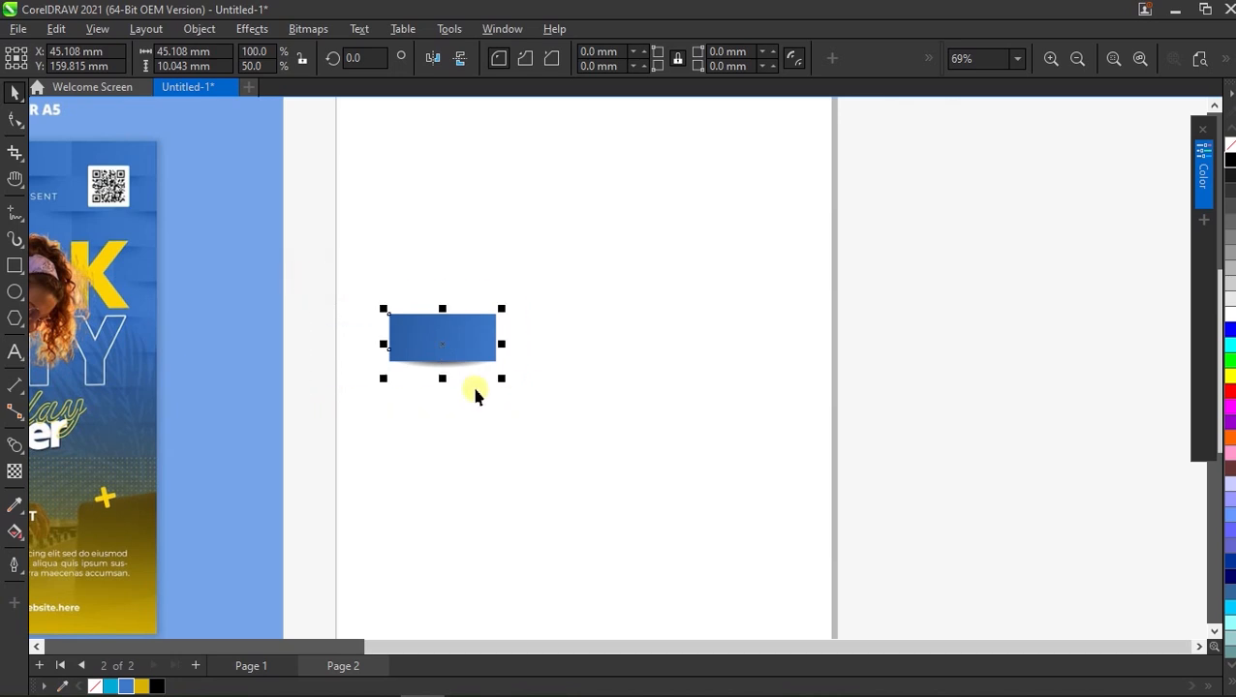
scroll(430, 345, up, 3)
right_click(432, 345)
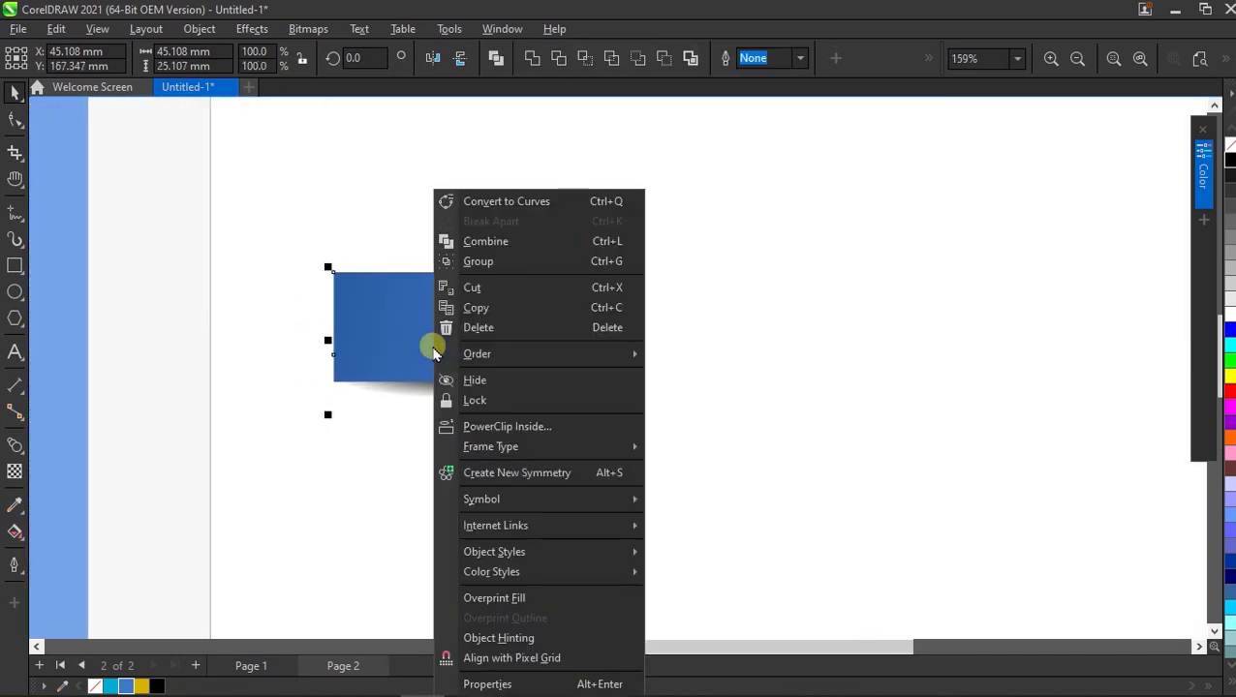
click(578, 262)
Duplicate the tile flush against its right edge and repeat the duplication three times to form a row of five
scroll(510, 303, down, 3)
scroll(493, 319, up, 4)
drag(454, 307, 736, 310)
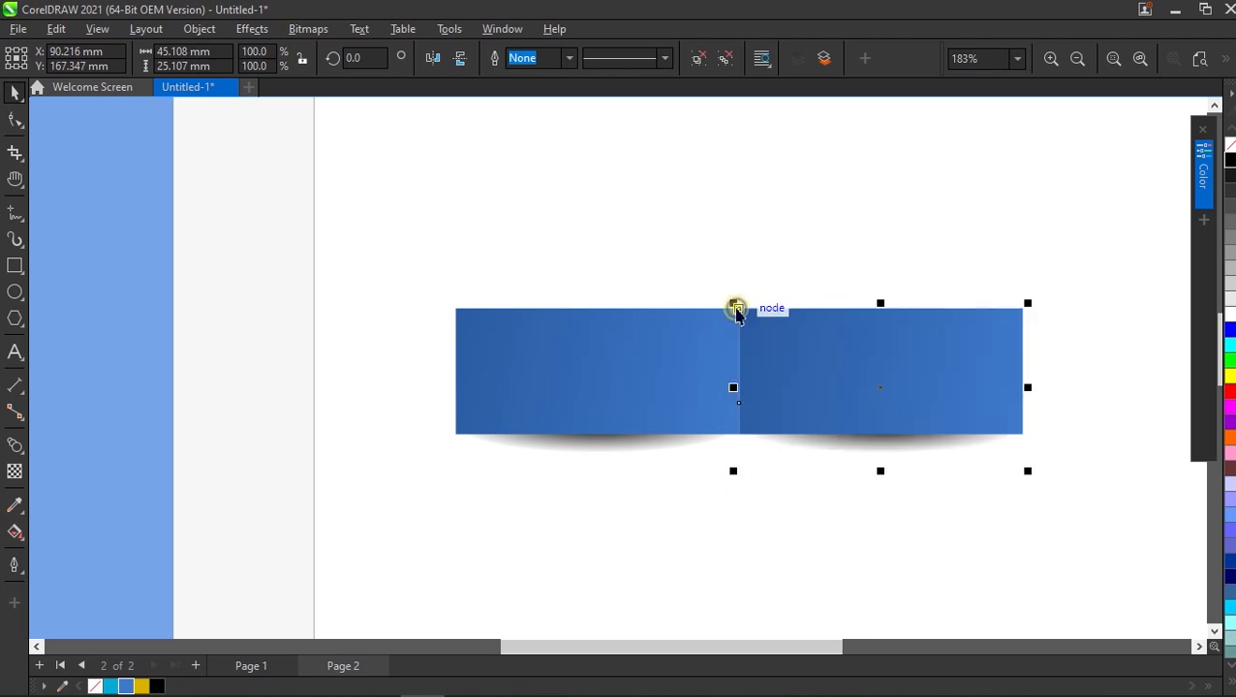
scroll(367, 306, down, 5)
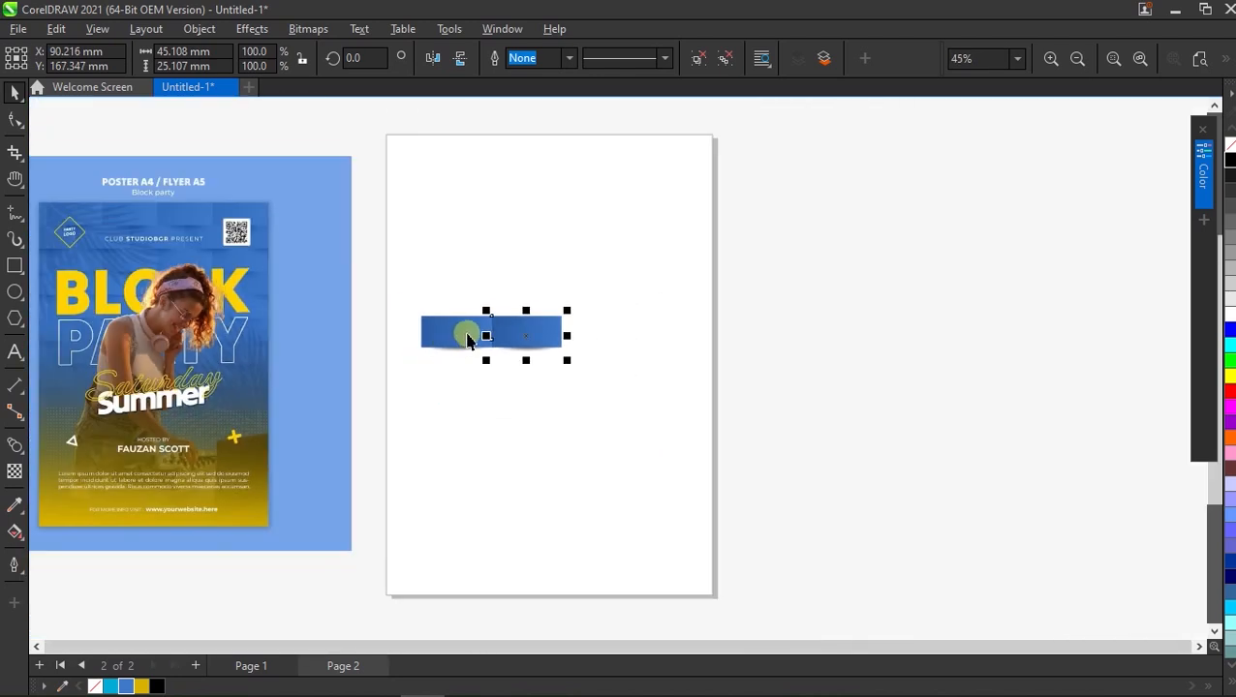
scroll(467, 339, up, 1)
key(ctrl+r)
key(ctrl+r)
key(ctrl+r)
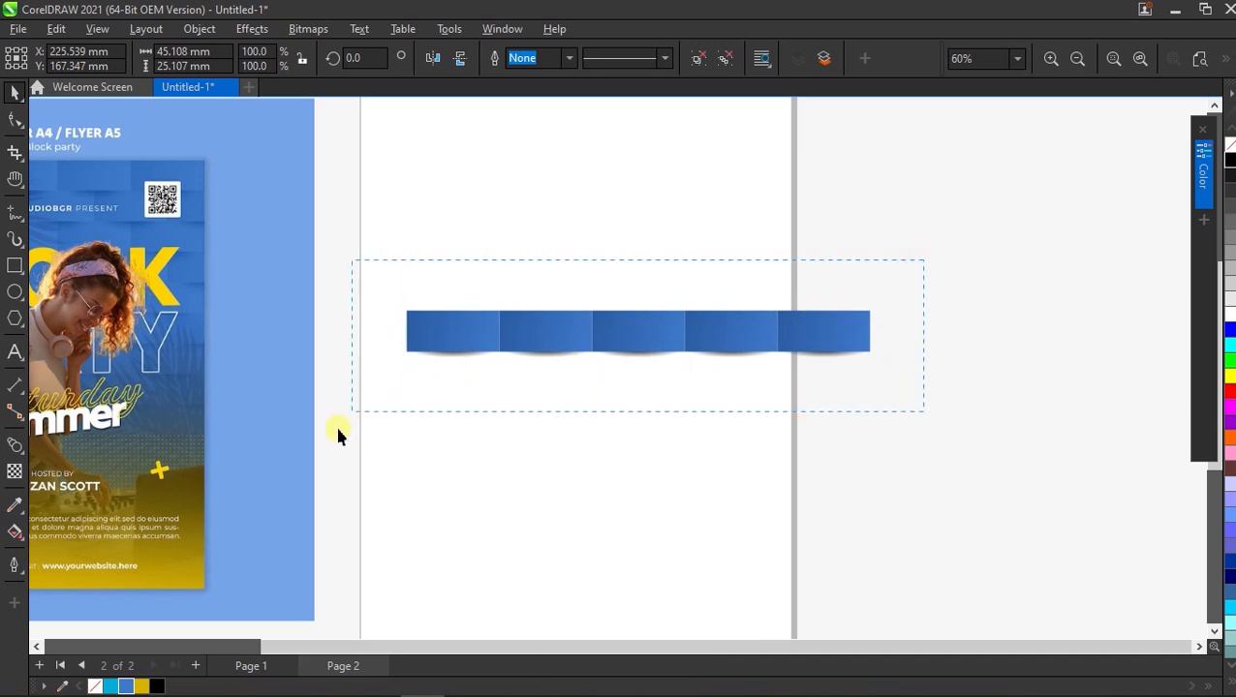
Group the five tiles and move the row so its upper-left corner snaps to the page's upper-left corner
drag(338, 435, 341, 431)
key(ctrl+g)
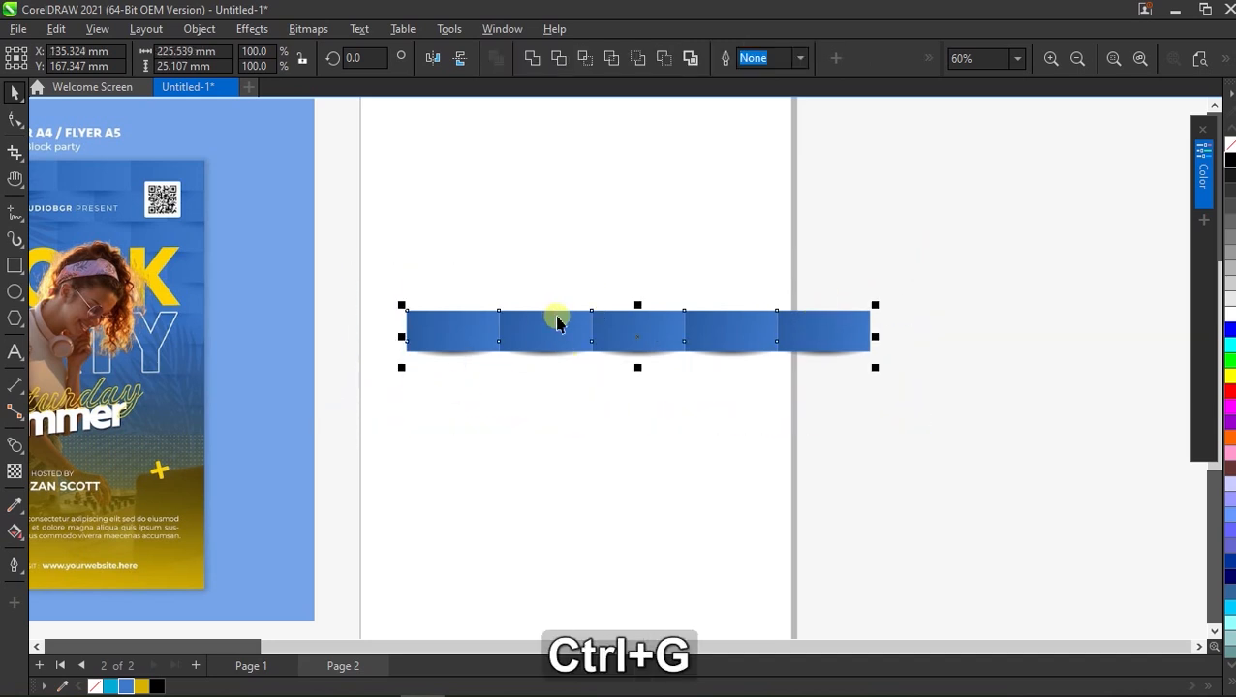
scroll(581, 446, down, 2)
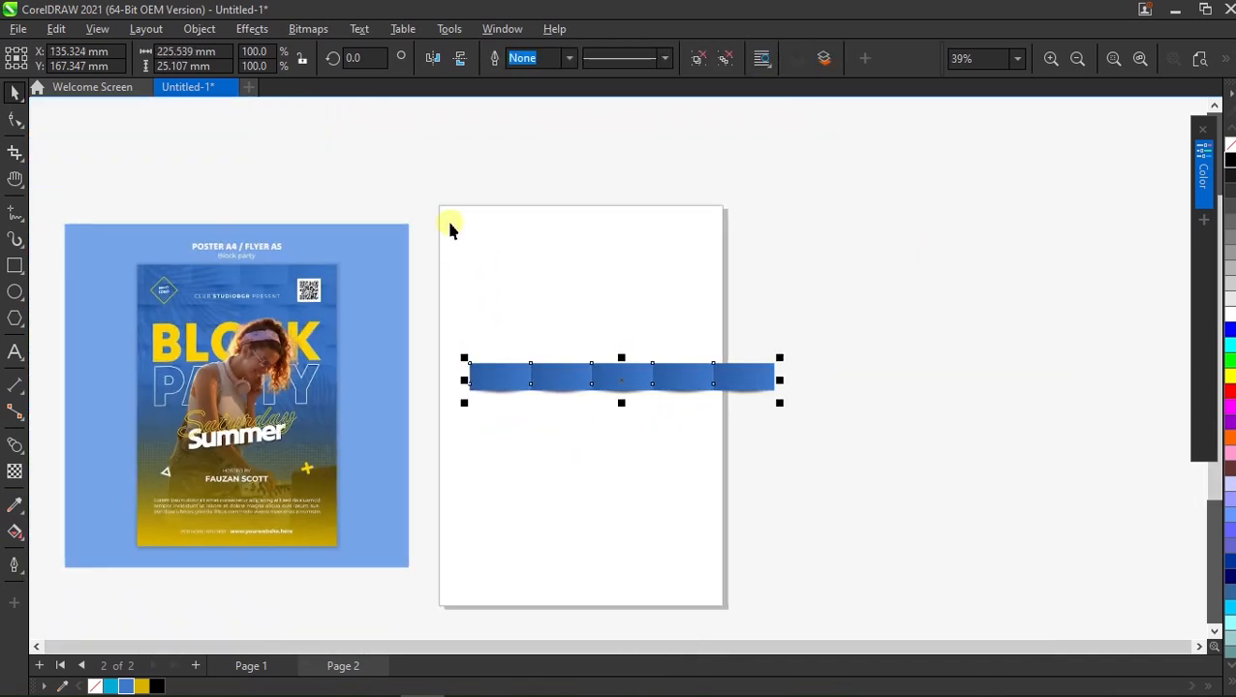
scroll(450, 229, up, 1)
drag(474, 406, 441, 194)
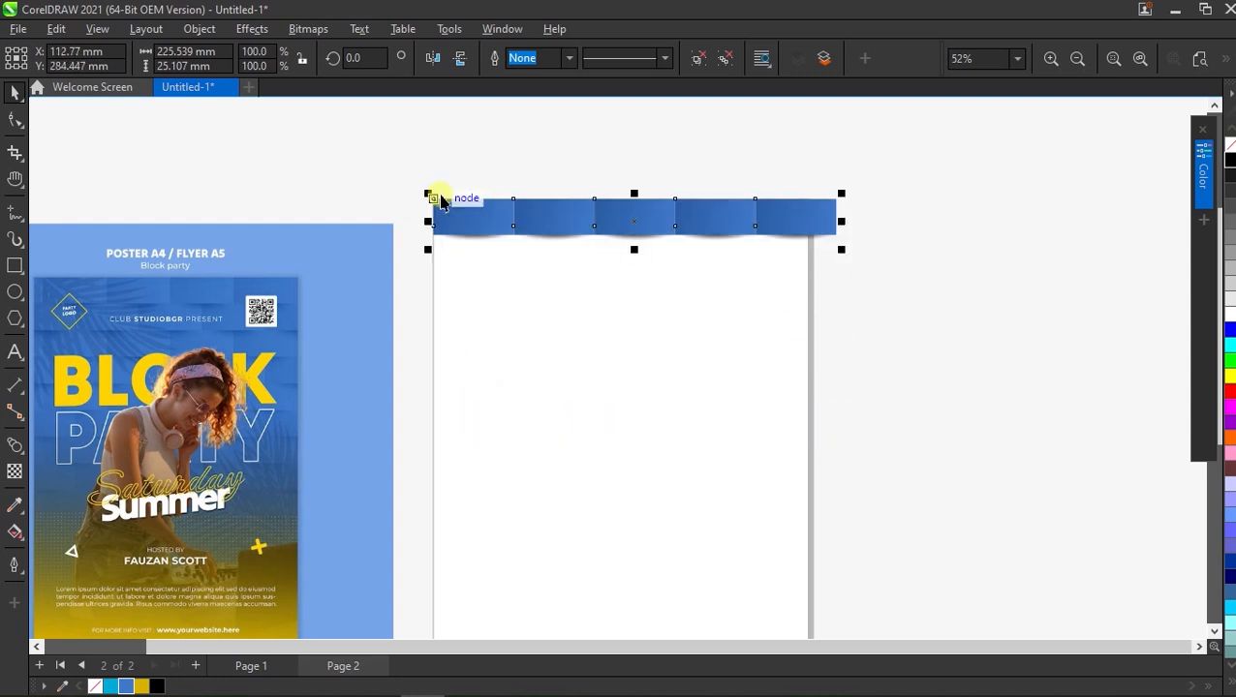
Duplicate the tile row directly beneath the first one, shifted left so it ends at the page's right edge
scroll(463, 166, up, 3)
drag(966, 268, 938, 321)
right_click(879, 426)
scroll(708, 297, down, 2)
key(Escape)
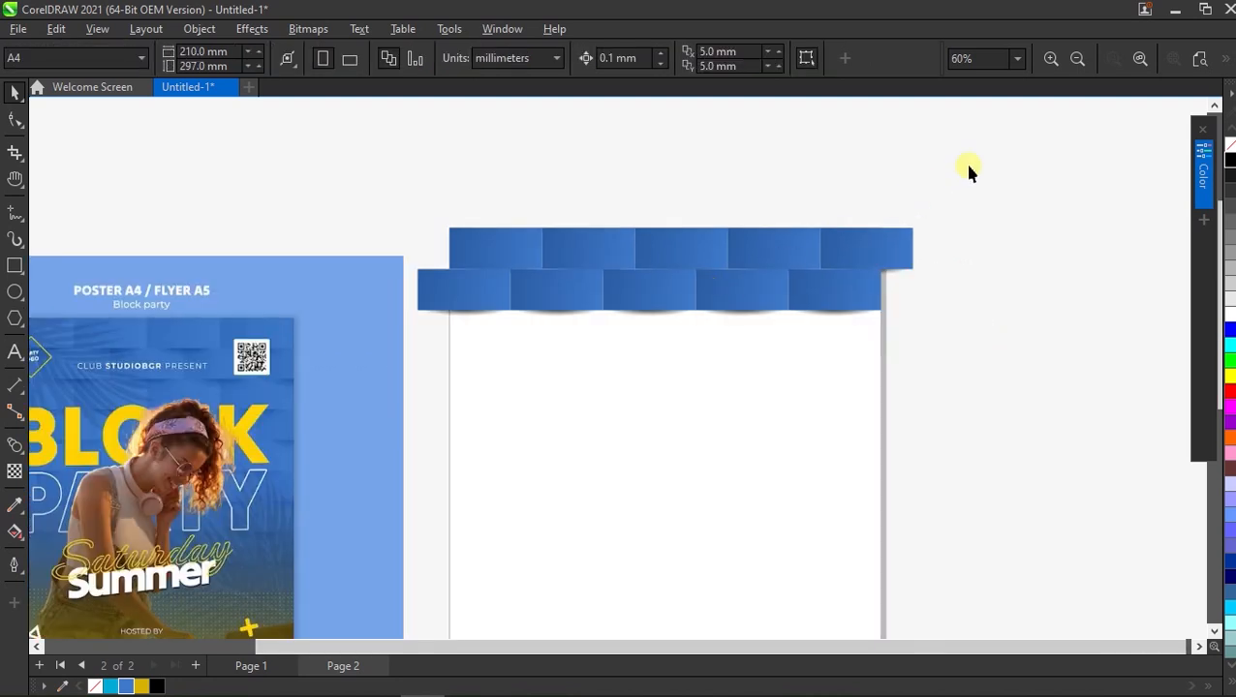
Duplicate the two staggered rows directly below themselves and repeat the duplication six times to cover the whole page
drag(390, 381, 391, 380)
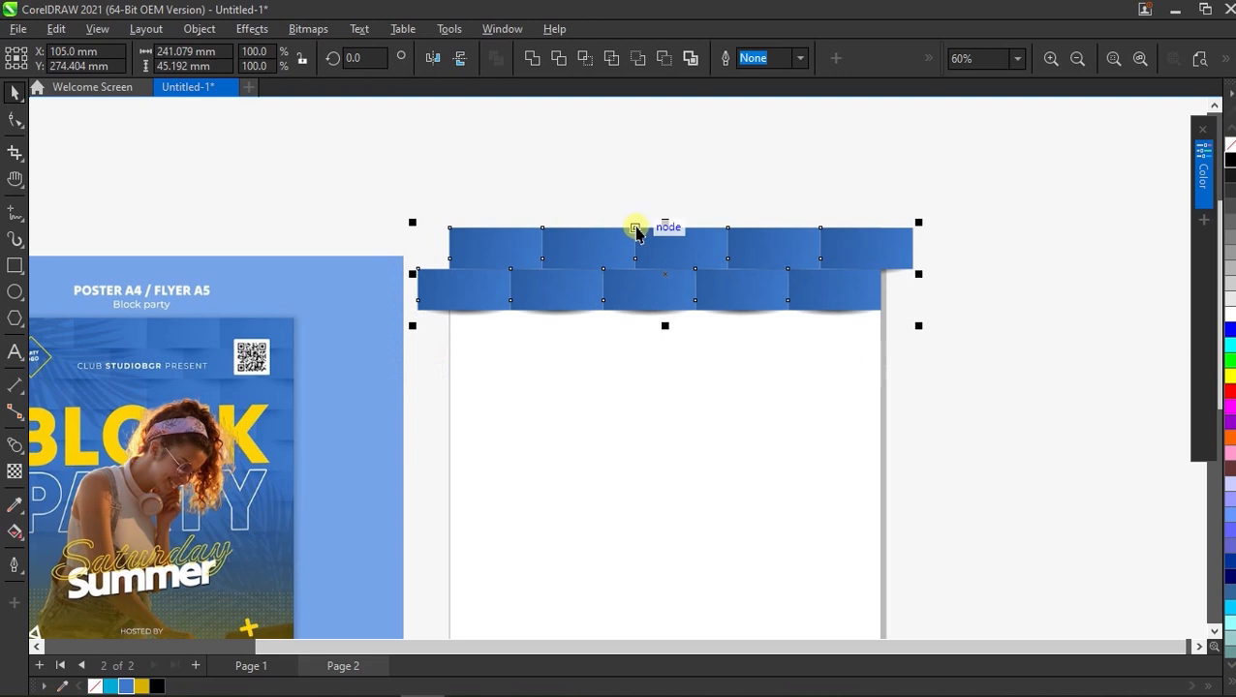
drag(634, 226, 641, 310)
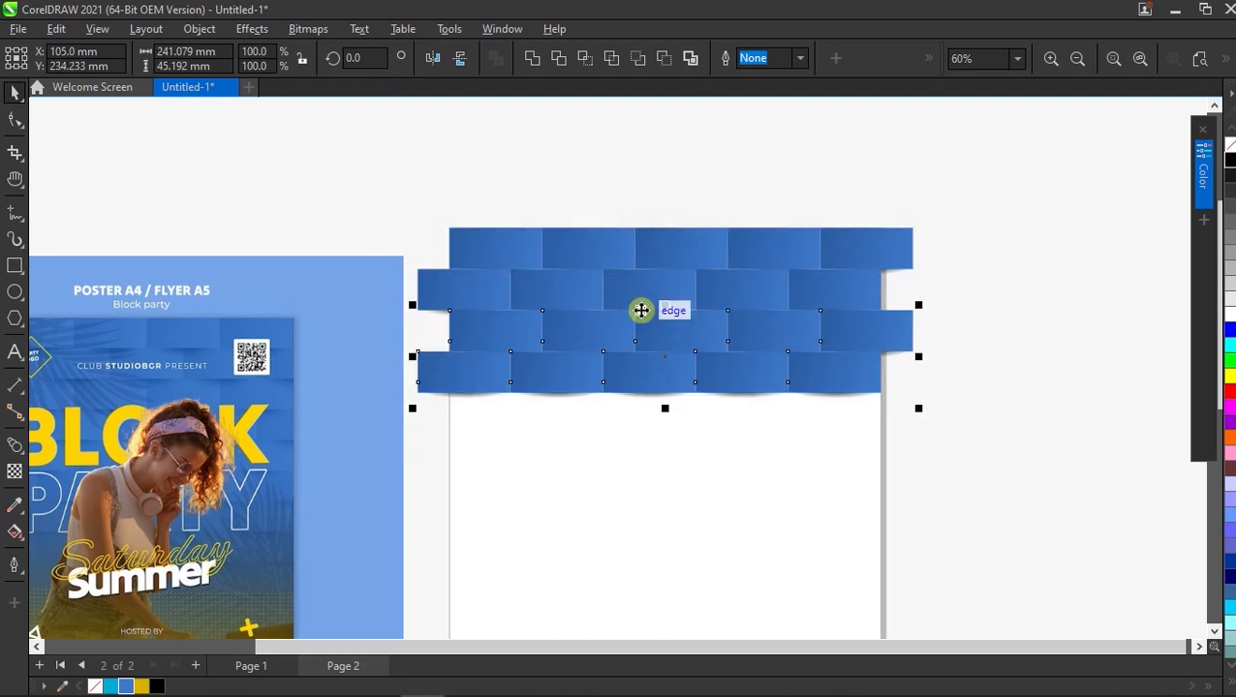
scroll(641, 310, down, 3)
scroll(638, 315, up, 1)
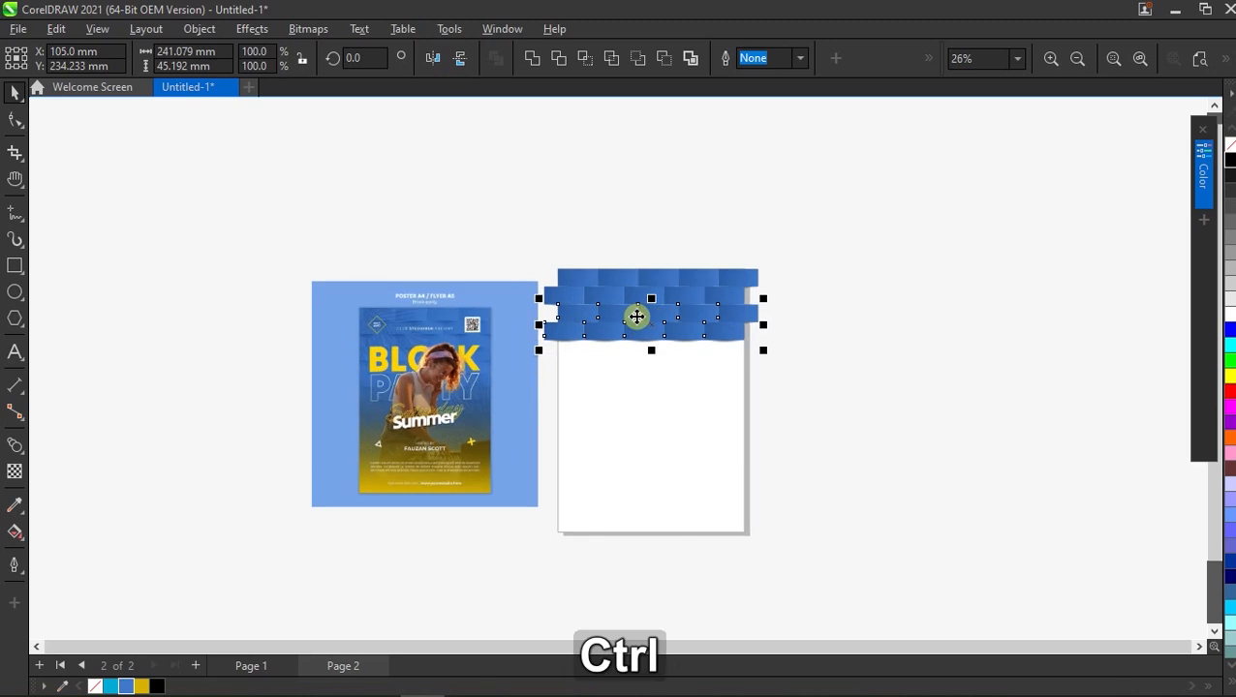
key(ctrl+r)
key(ctrl+r)
key(ctrl+r)
key(ctrl+r)
key(ctrl+r)
key(ctrl+r)
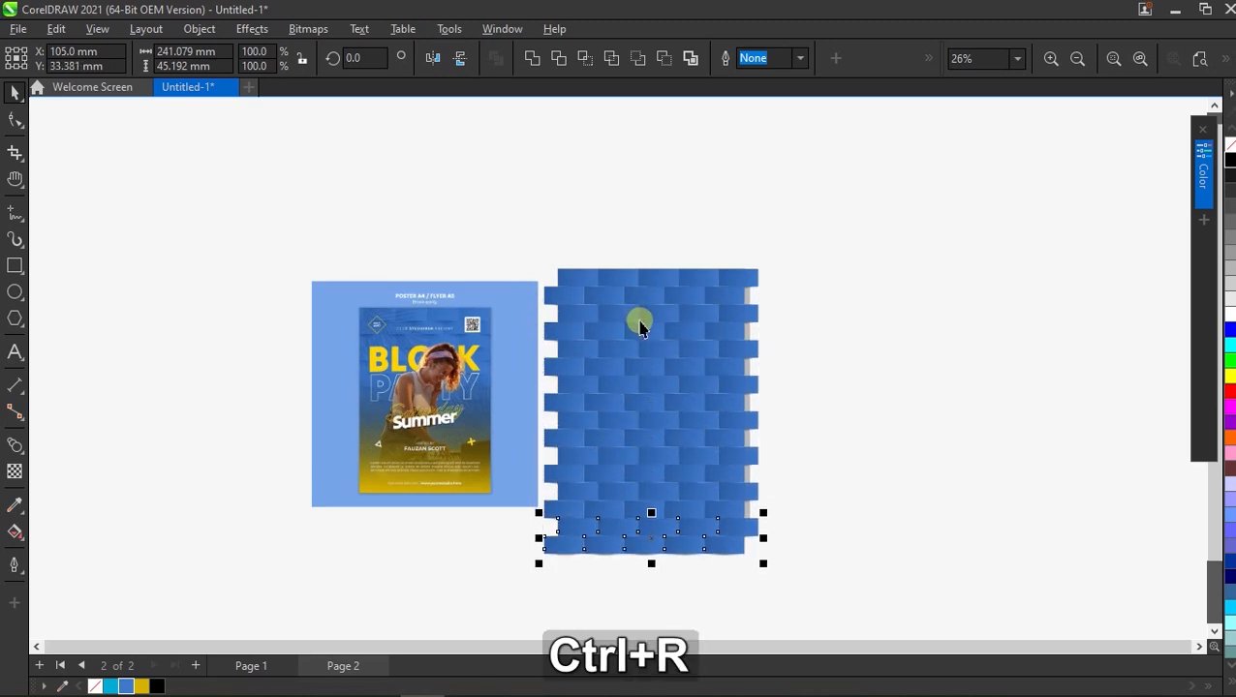
Select all the tile rows covering the page and reverse their stacking order
drag(864, 212, 528, 587)
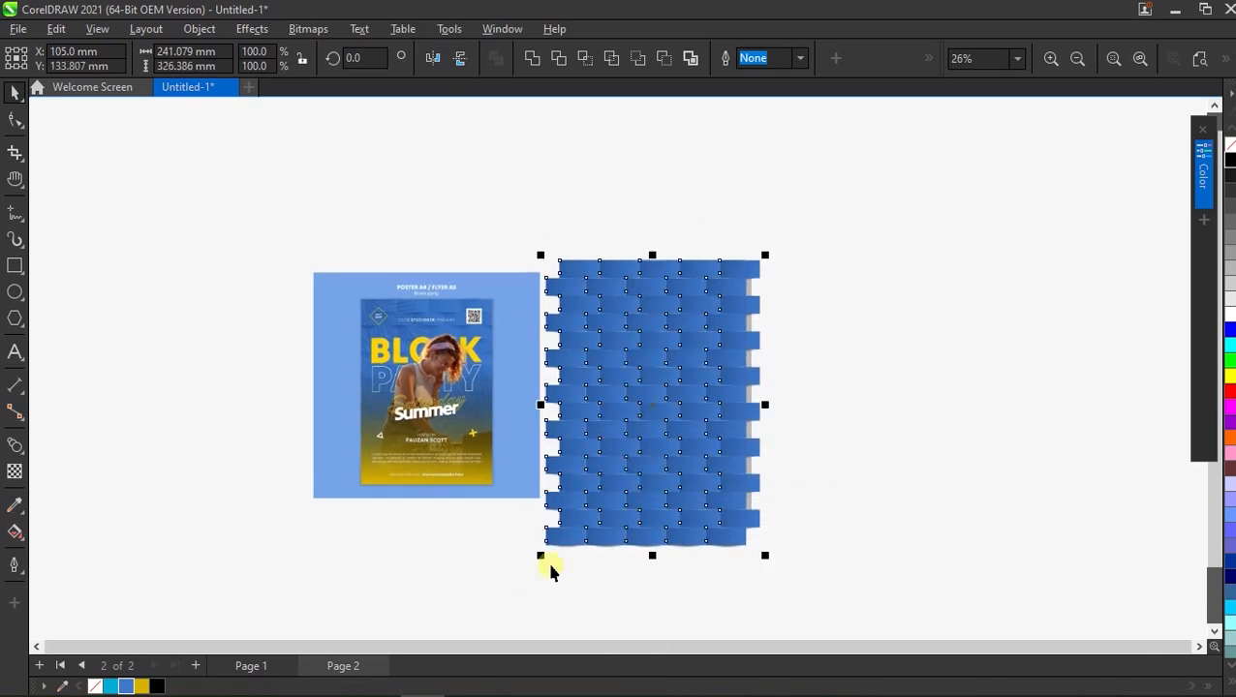
scroll(618, 438, up, 1)
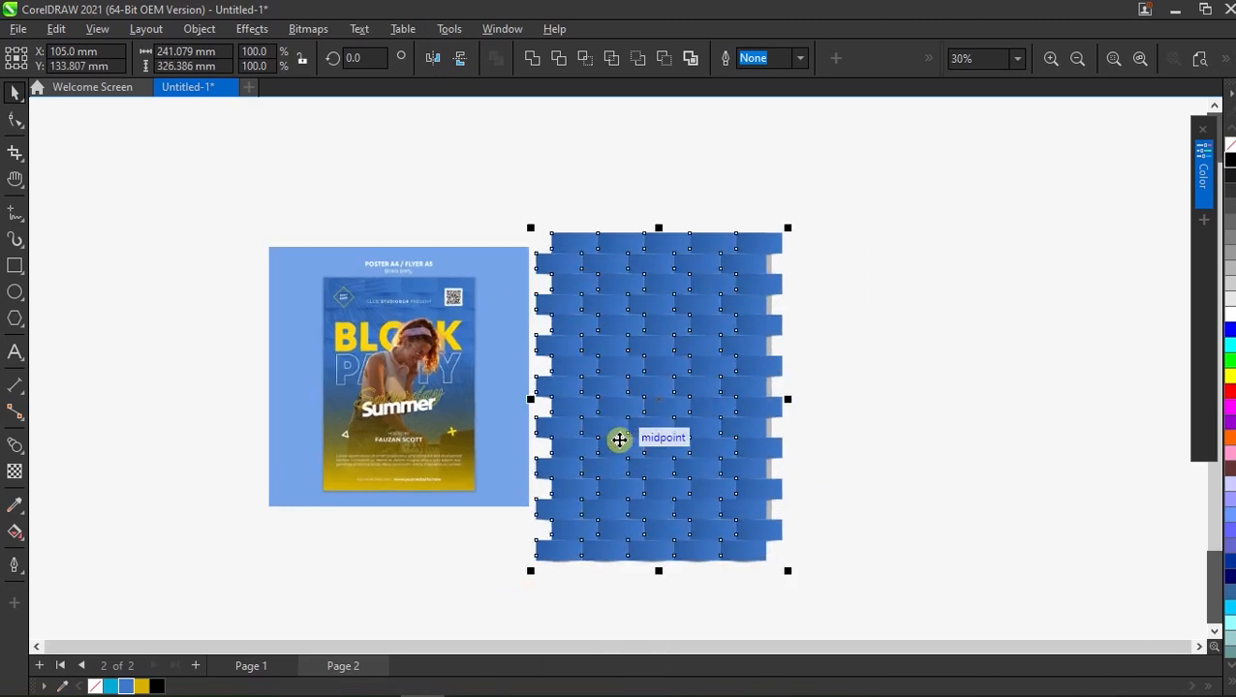
click(199, 29)
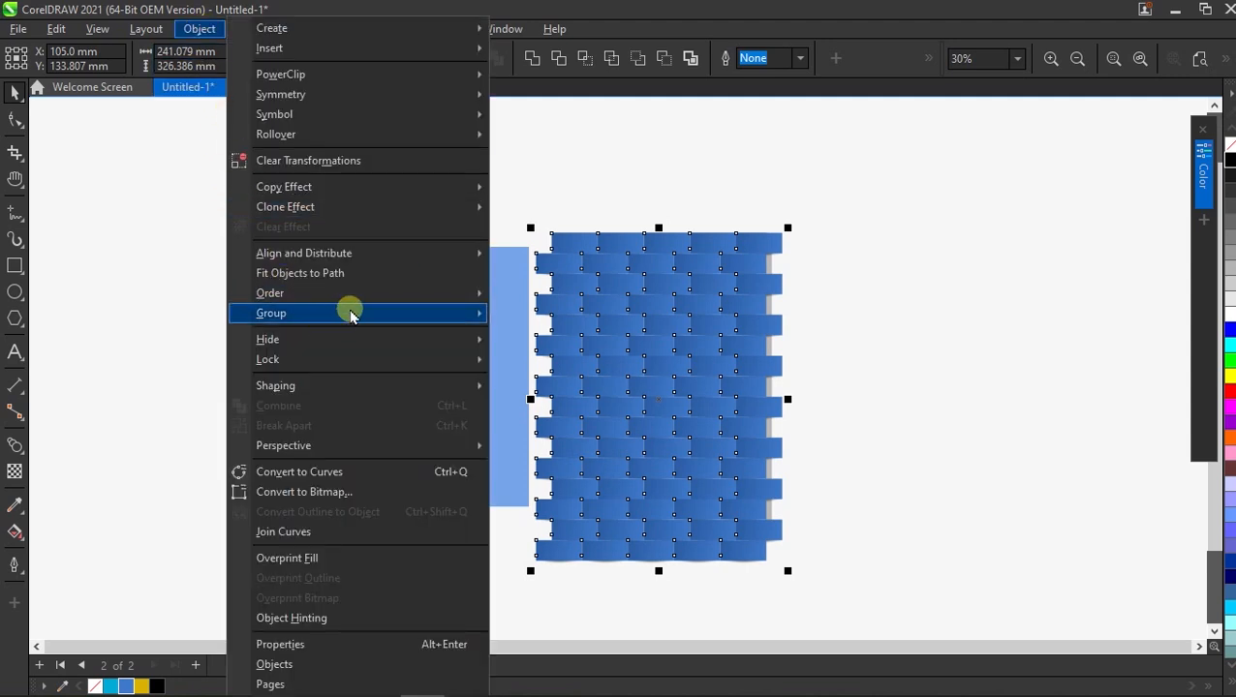
mouse_move(458, 307)
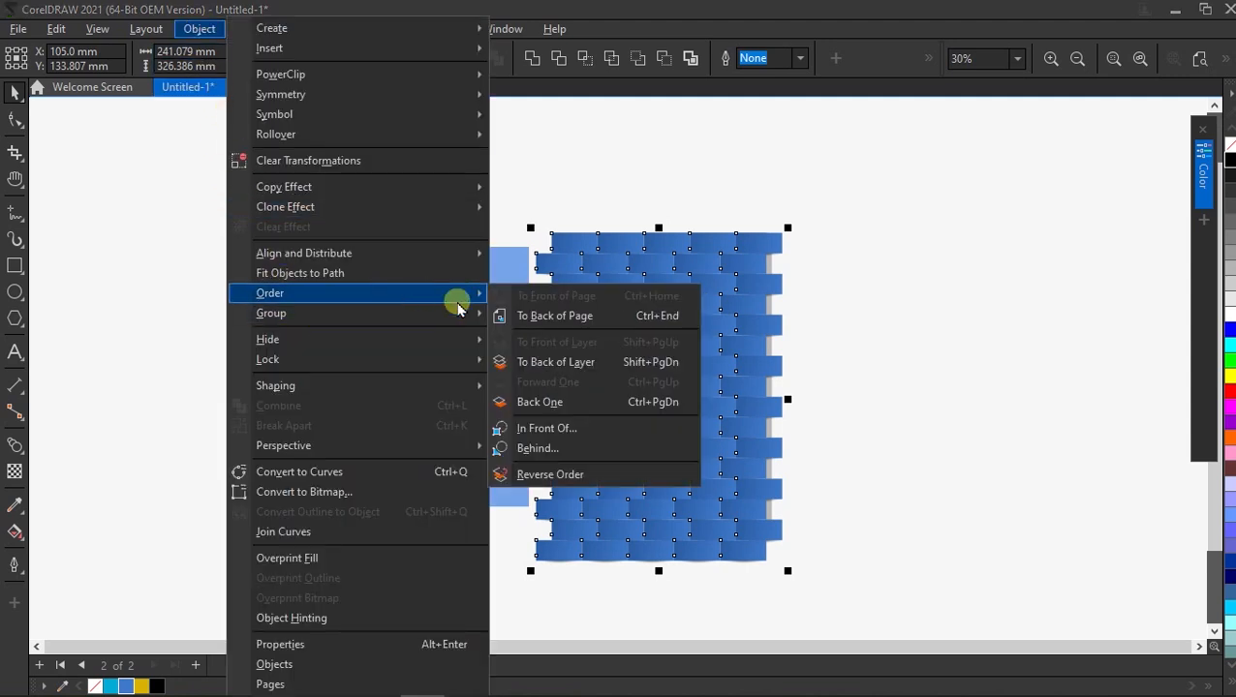
click(568, 474)
scroll(643, 317, up, 2)
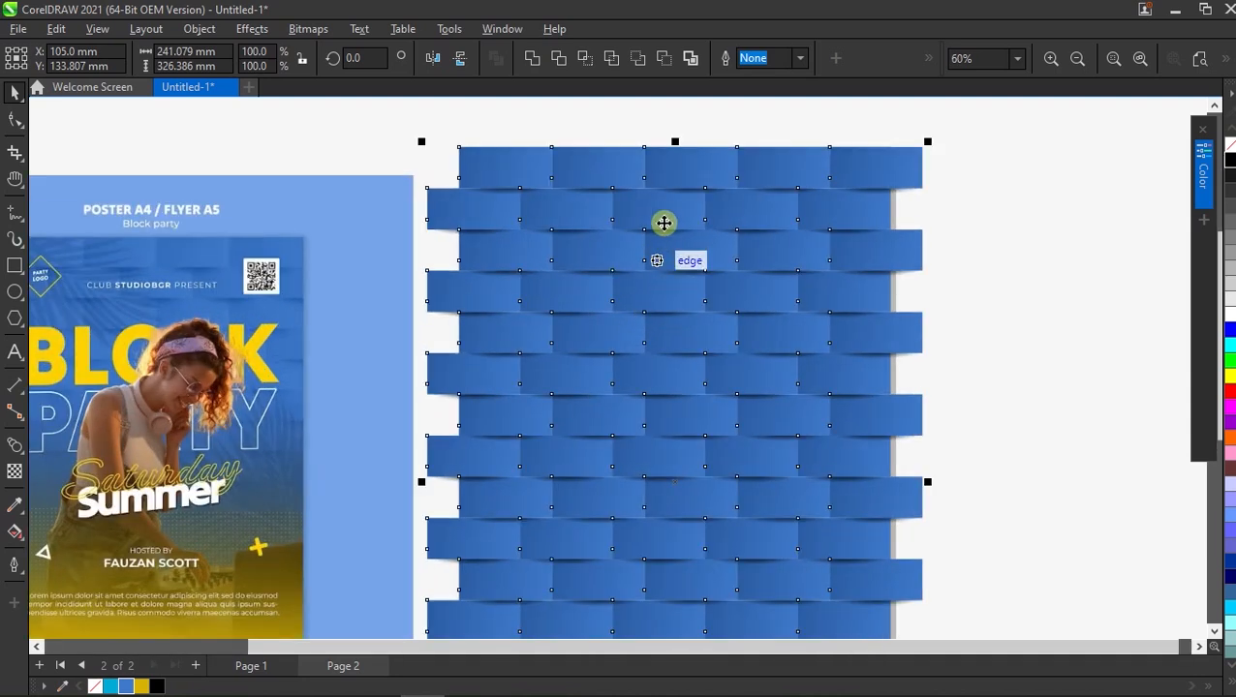
scroll(629, 319, down, 2)
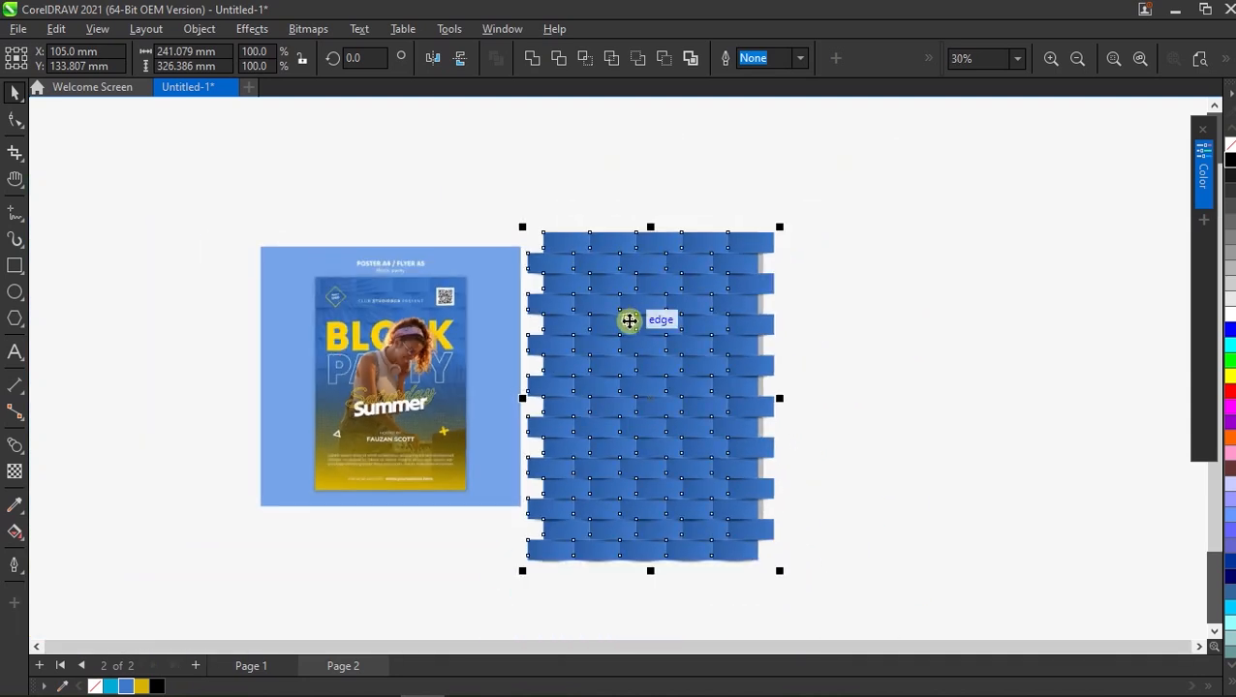
Convert the selected tile rows to a 300 dpi RGB Color (24-bit) bitmap with anti-aliasing and a transparent background
key(Escape)
click(630, 332)
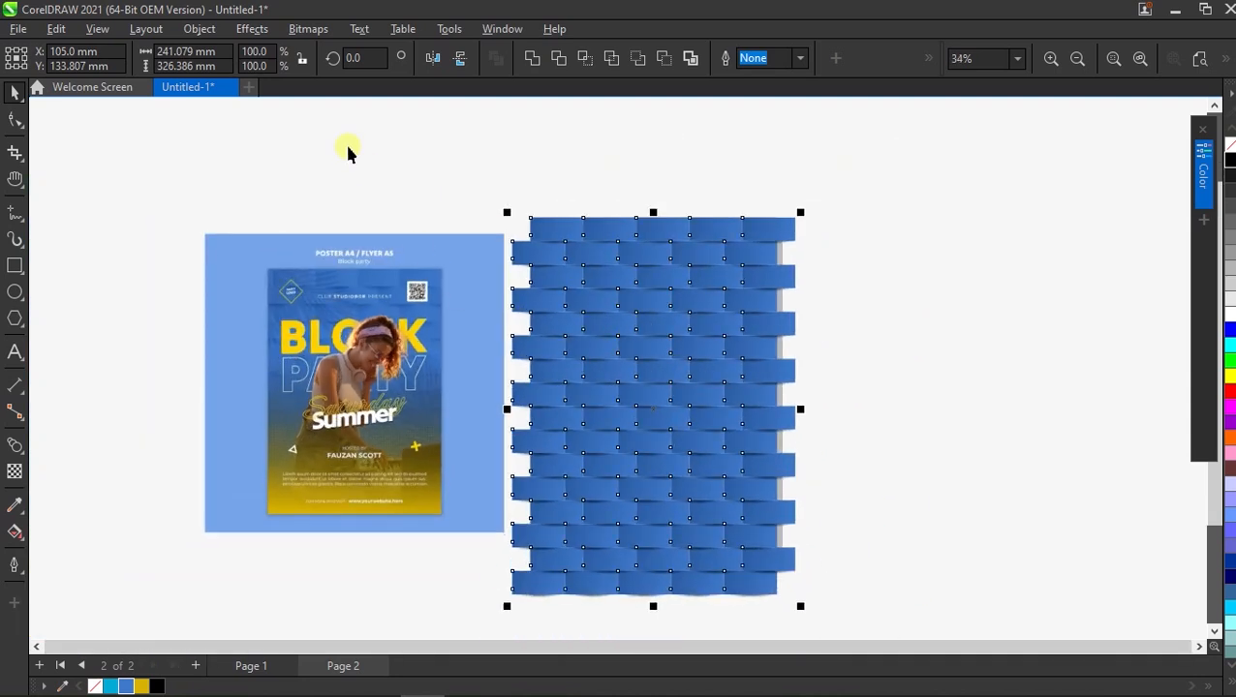
click(310, 30)
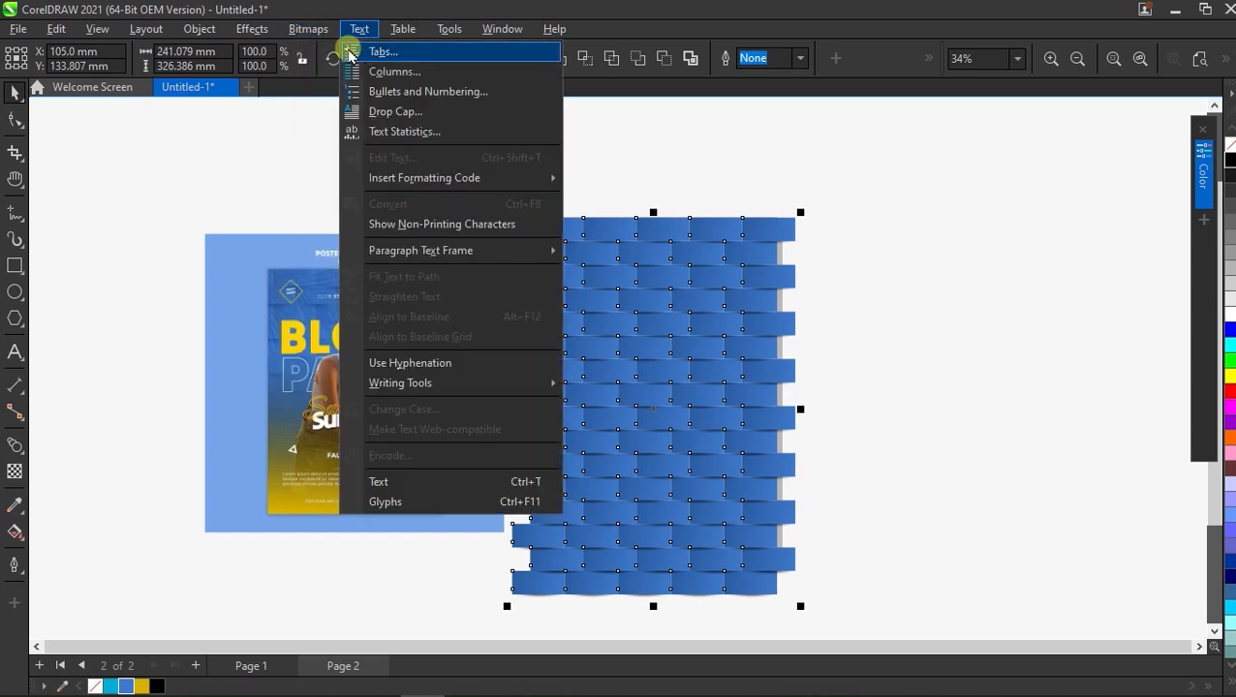
click(325, 50)
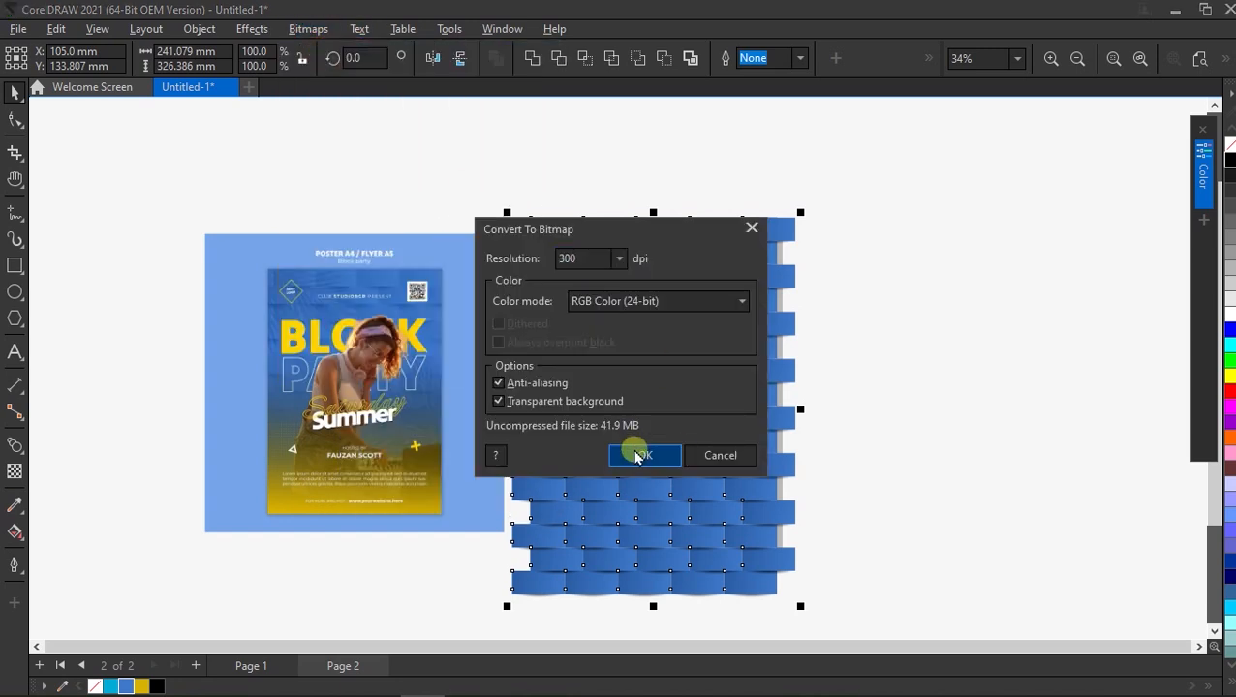
click(629, 450)
Create a page-sized rectangle of 210 x 297 mm and bring it in front of the tile bitmap
click(19, 270)
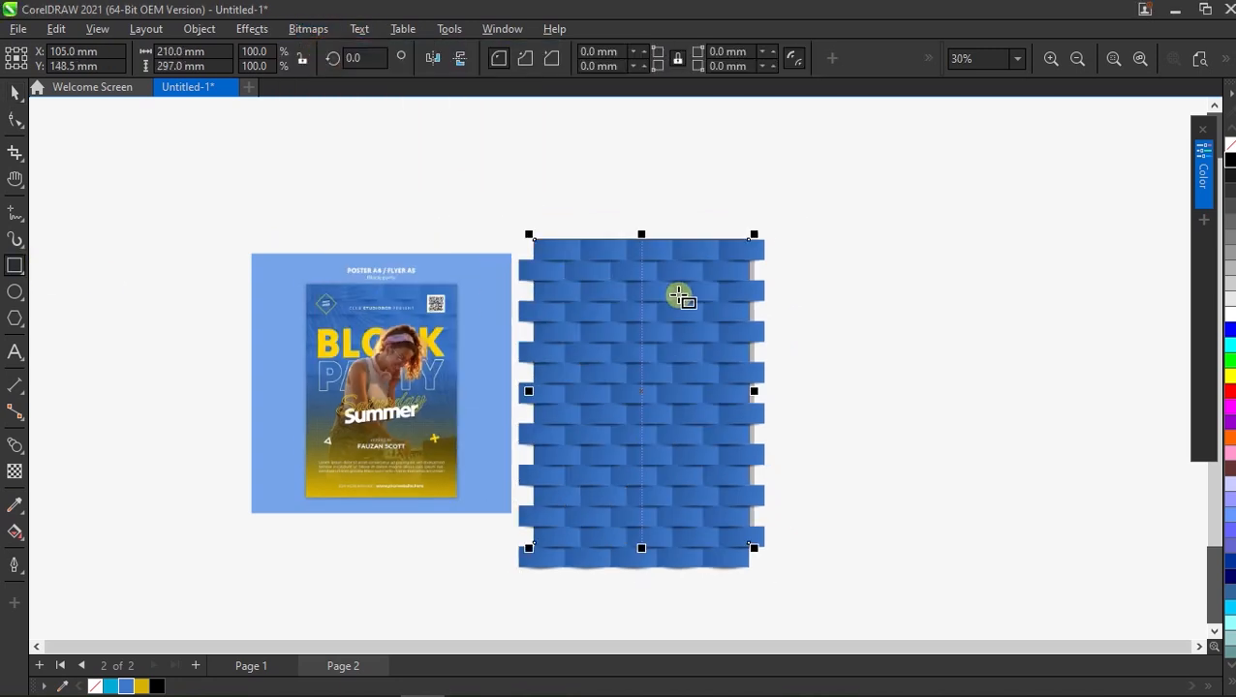
scroll(665, 300, up, 1)
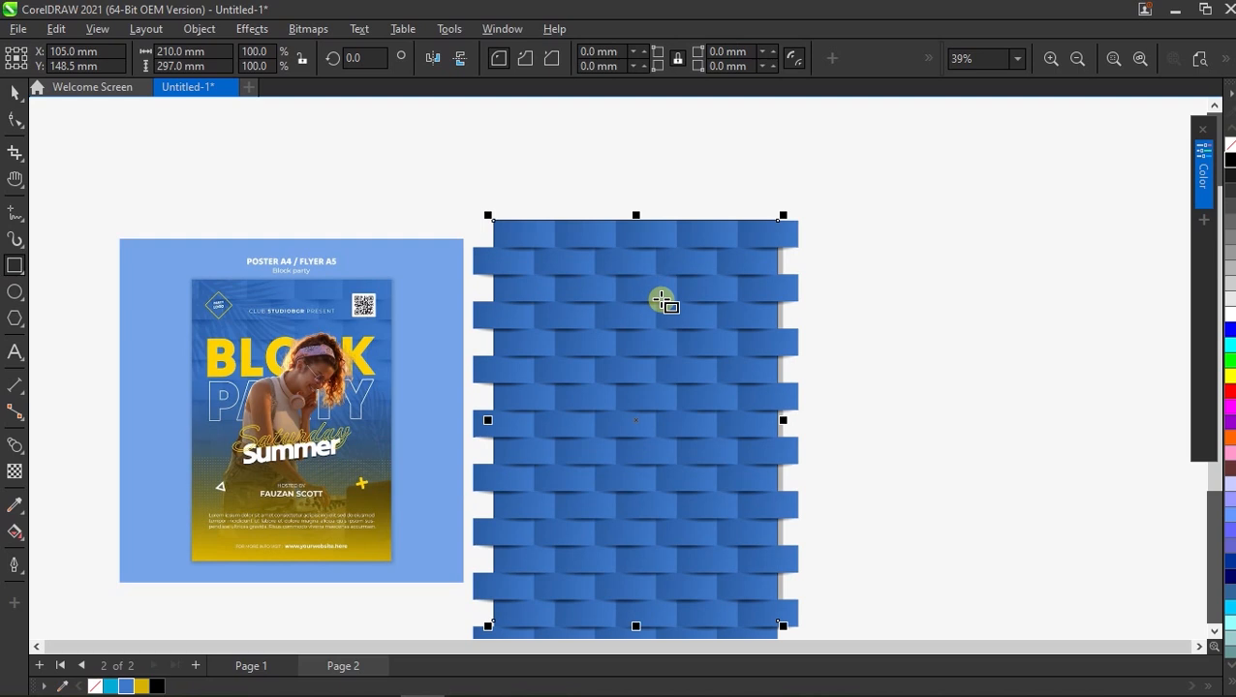
key(shift+Page_Up)
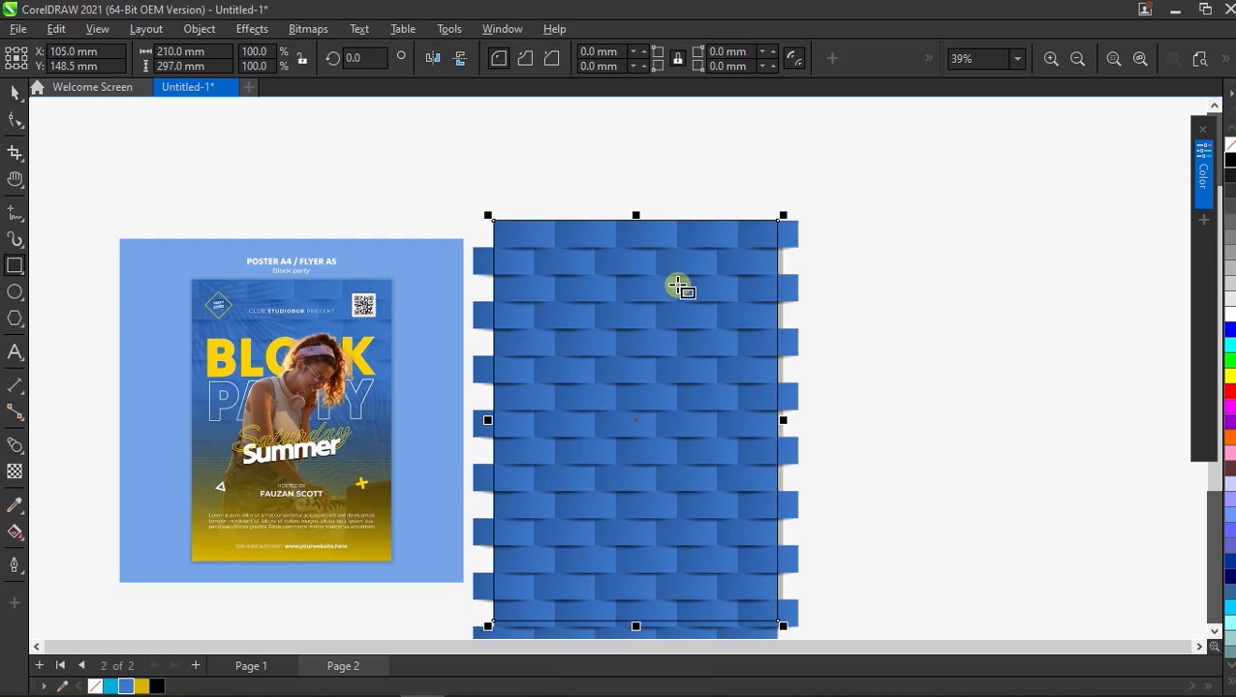
key(space)
click(839, 273)
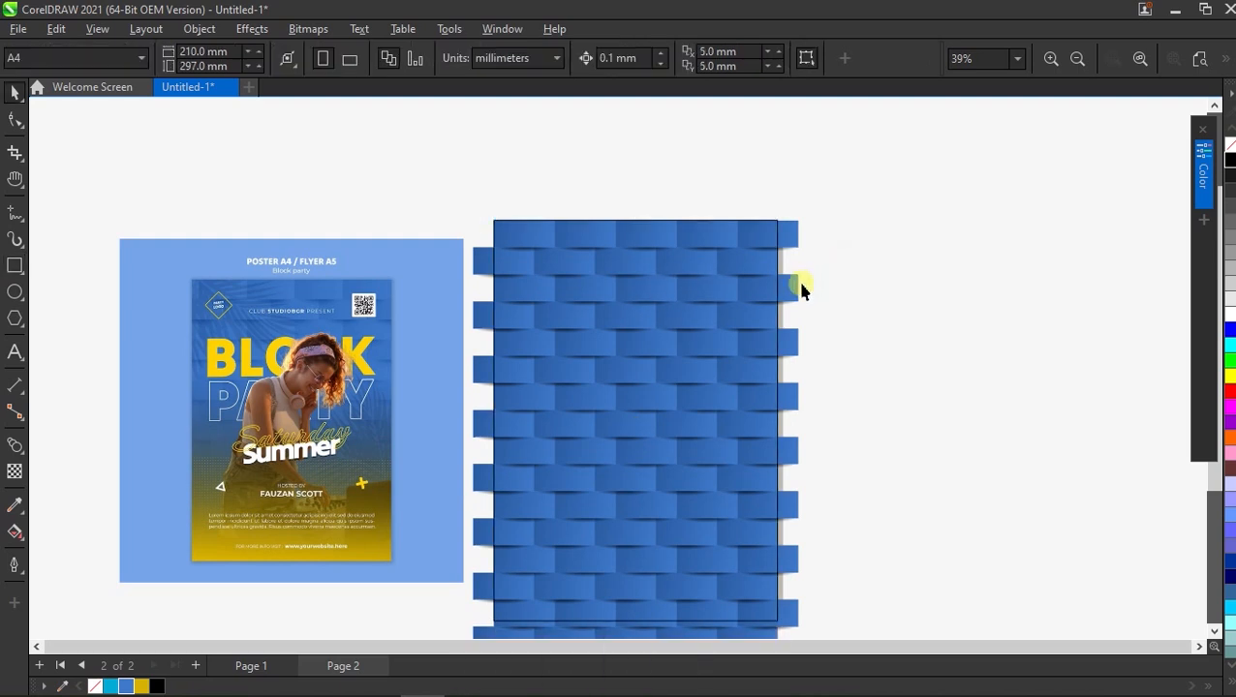
PowerClip the tile bitmap inside the page-sized rectangle
right_click(794, 291)
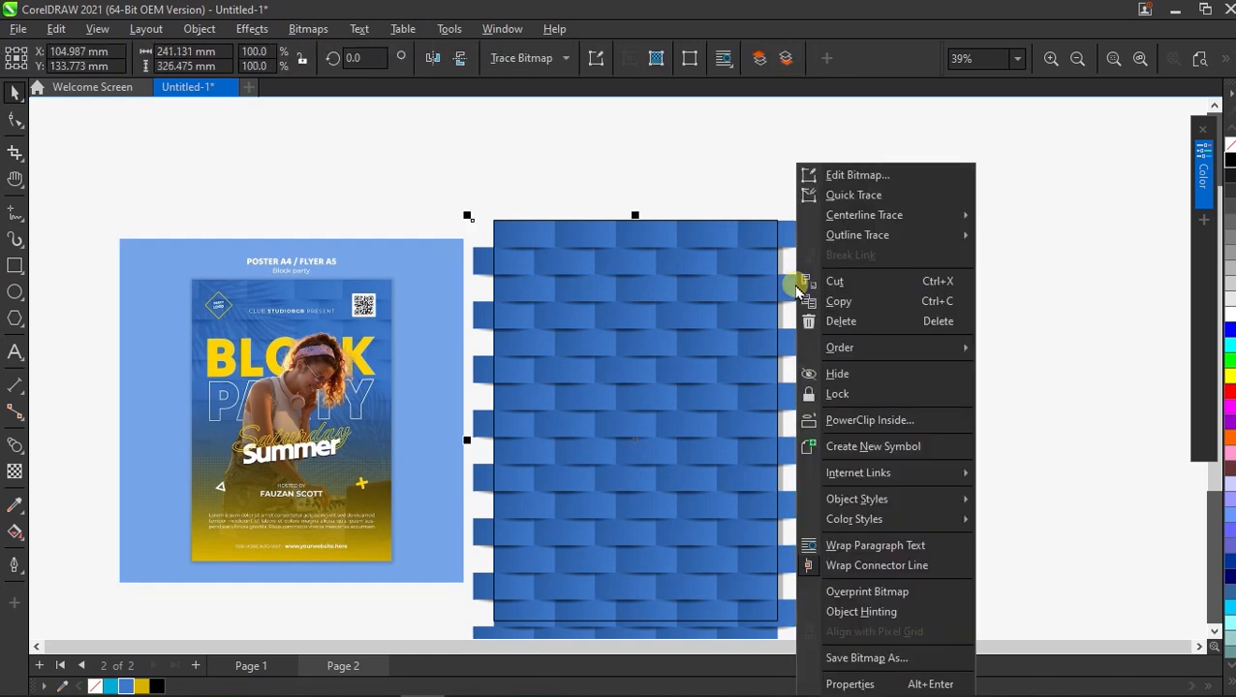
click(834, 420)
click(703, 361)
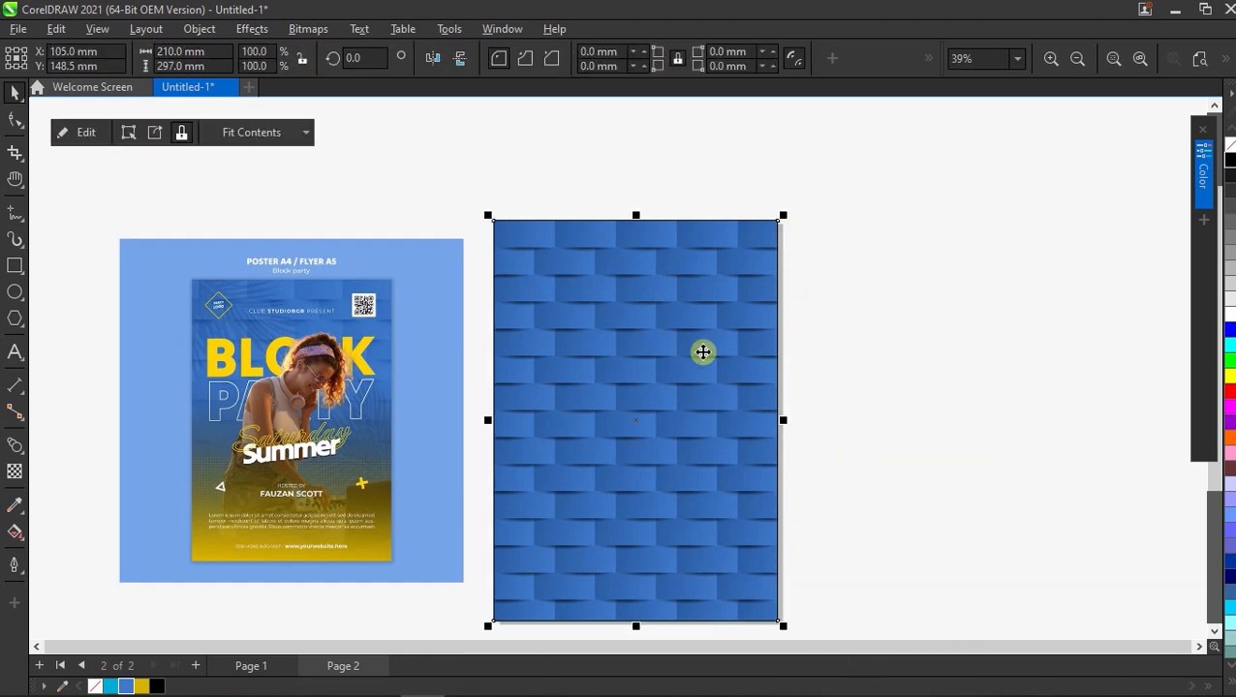
Remove the outline from the page-sized rectangle that holds the tile background
scroll(703, 349, down, 2)
scroll(678, 356, up, 1)
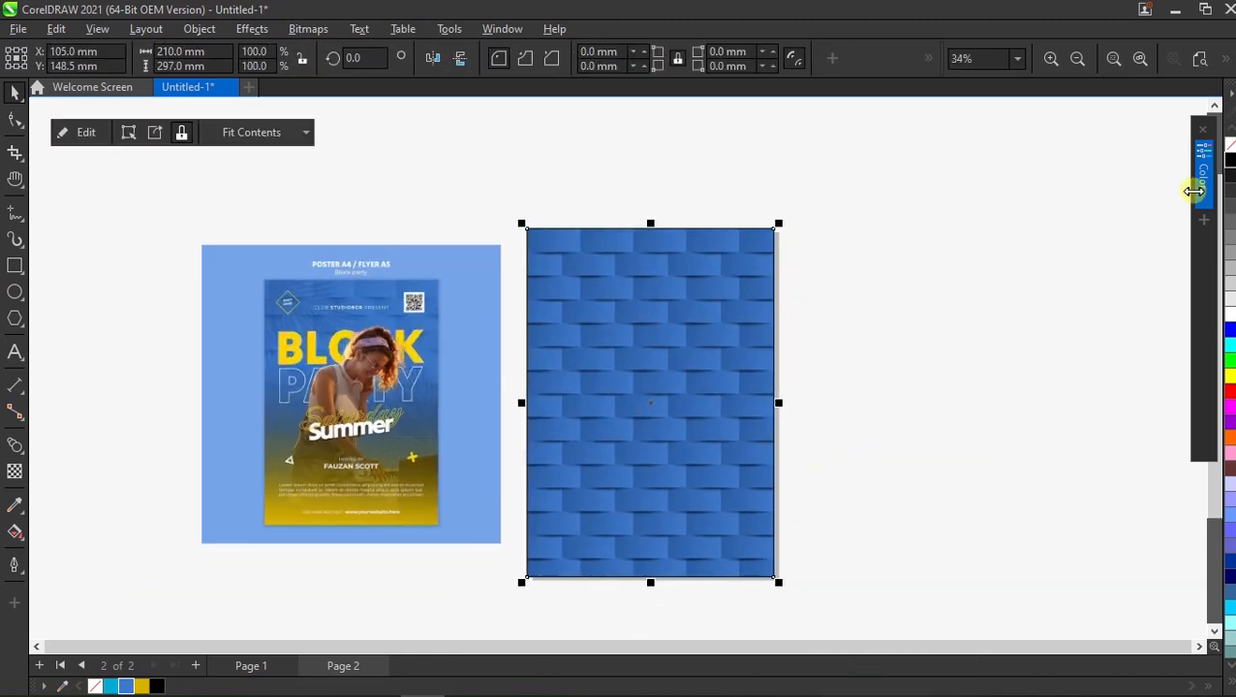
click(880, 251)
scroll(647, 286, up, 1)
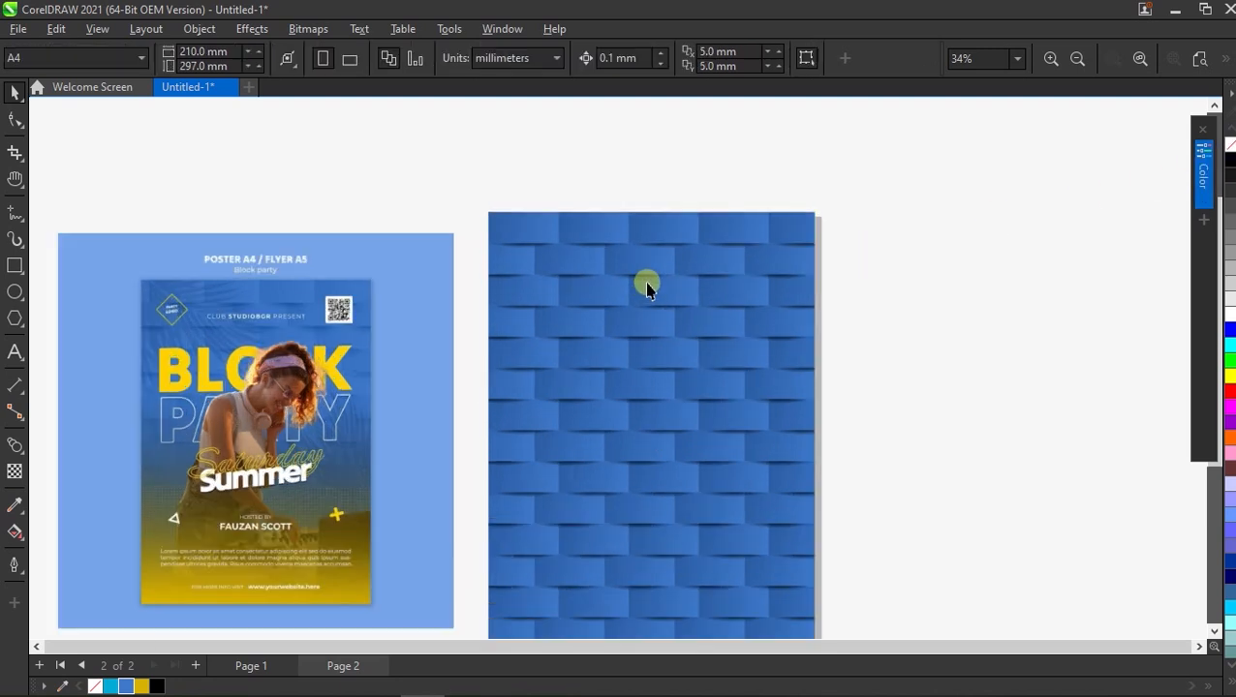
click(646, 286)
scroll(646, 290, down, 1)
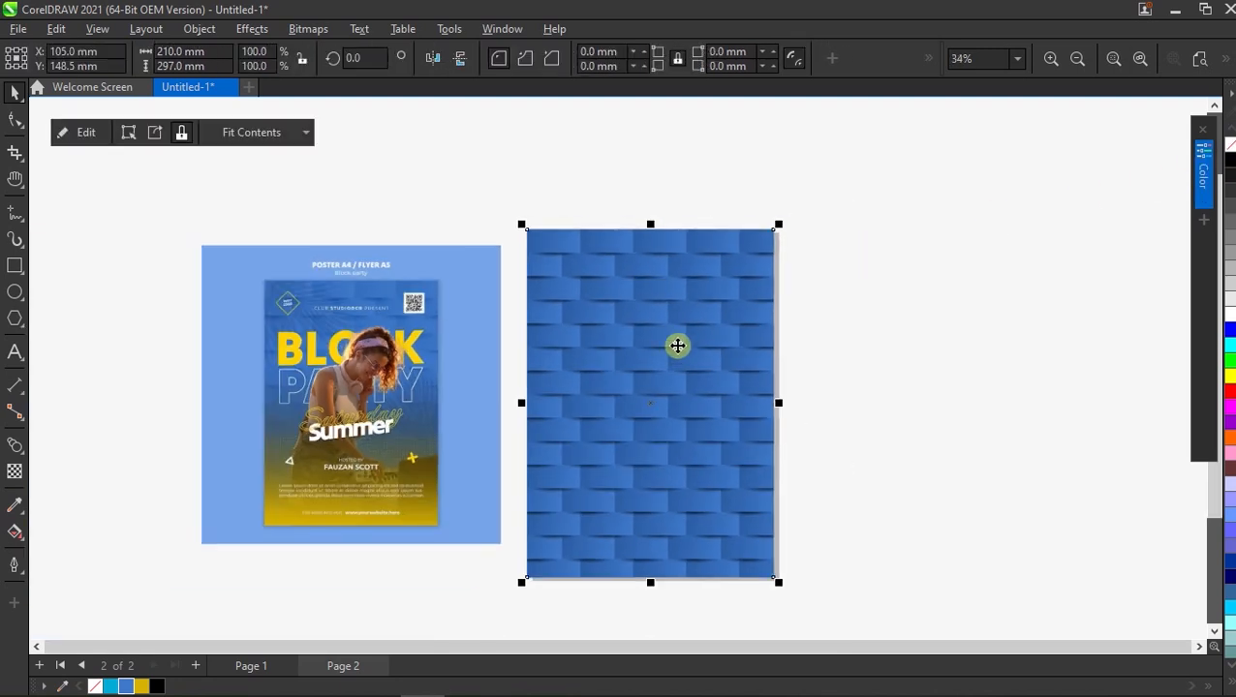
scroll(651, 331, up, 1)
click(940, 382)
Import the cut-out photo of the woman with the red headband and place it over the tile background
right_click(893, 256)
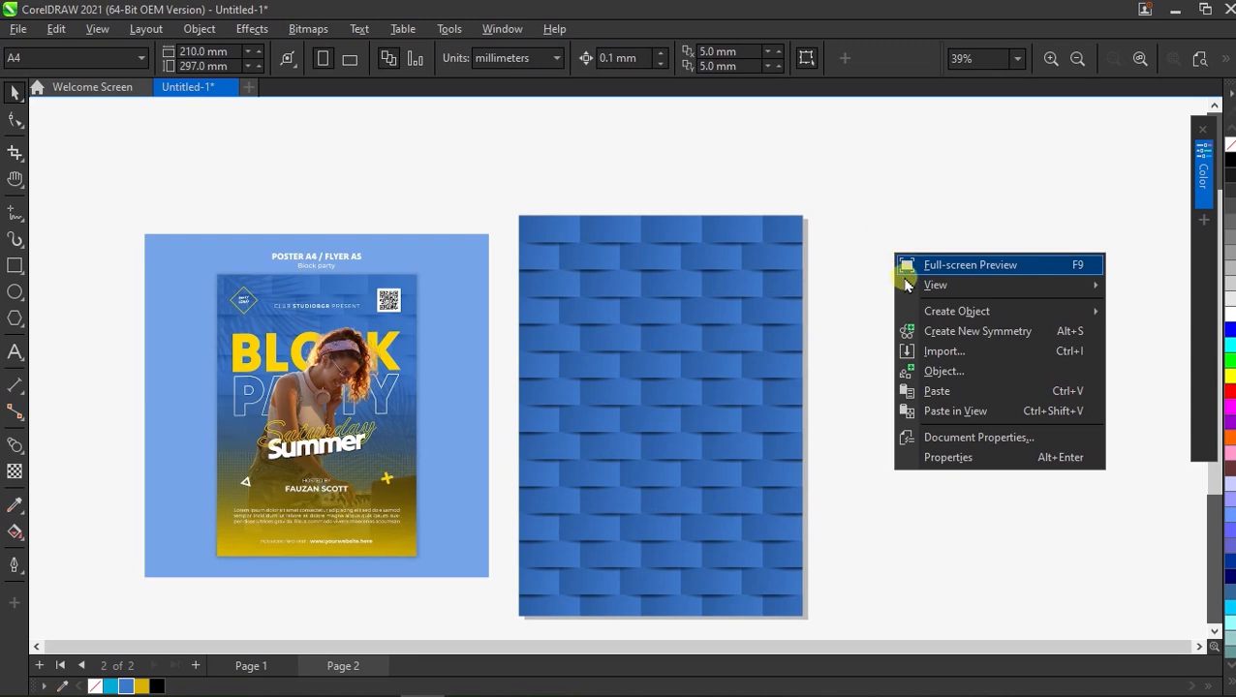
click(935, 353)
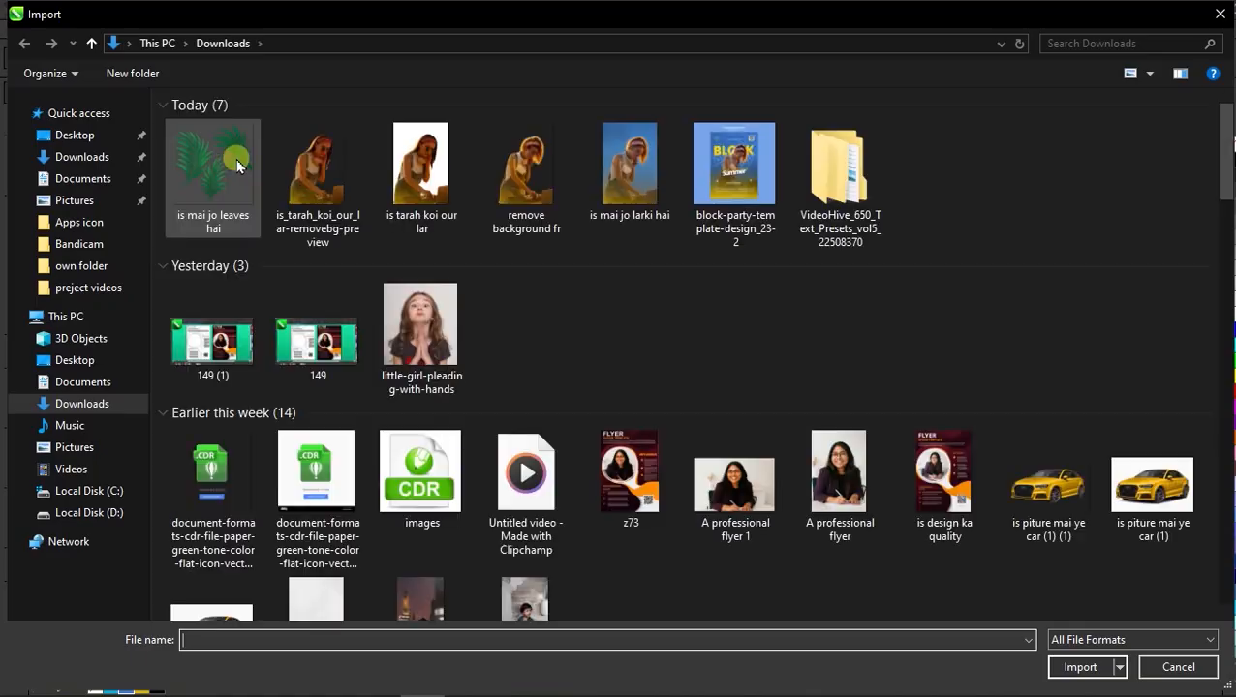
double_click(436, 206)
click(642, 218)
drag(756, 320, 656, 409)
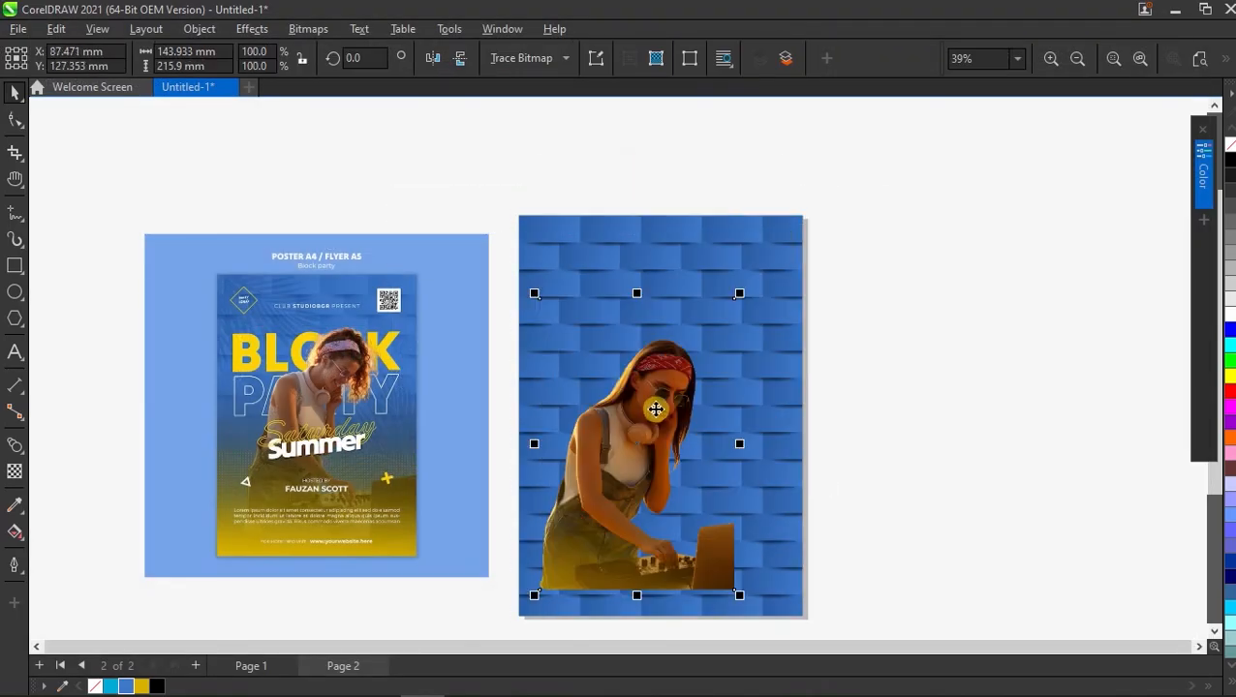
scroll(621, 412, up, 3)
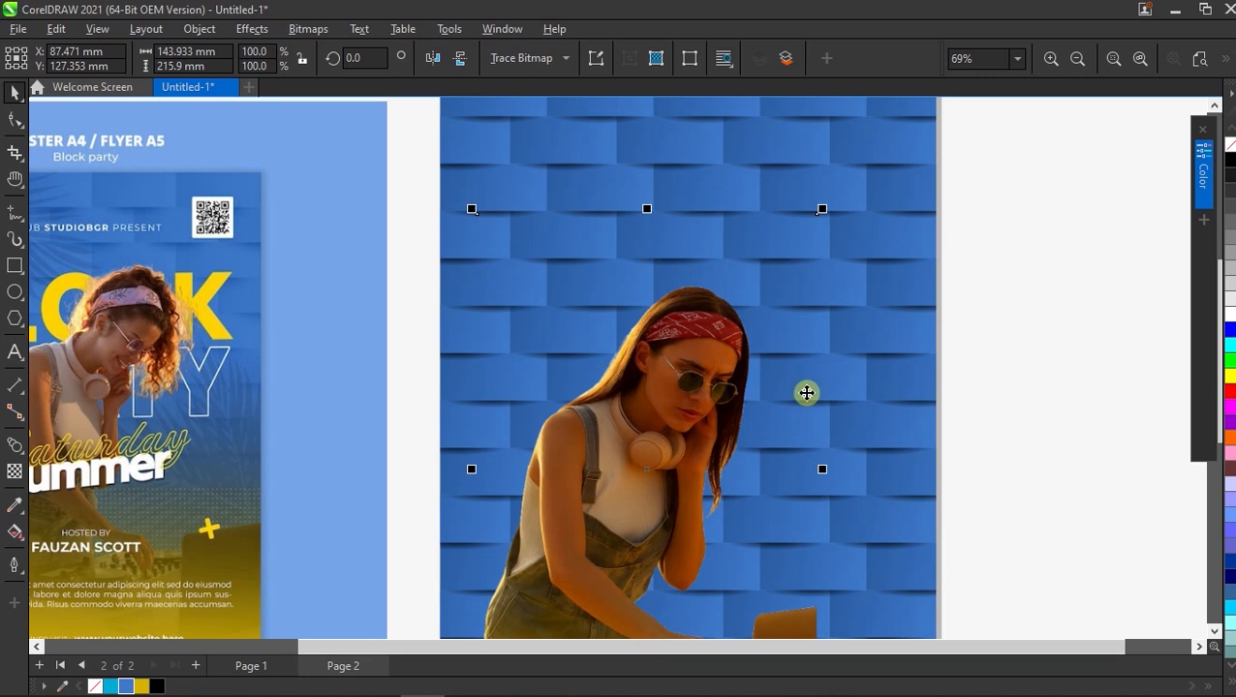
scroll(794, 390, down, 4)
Move the woman's photo to the page's lower-right corner and enlarge it proportionally from its upper-left corner
drag(716, 470, 772, 501)
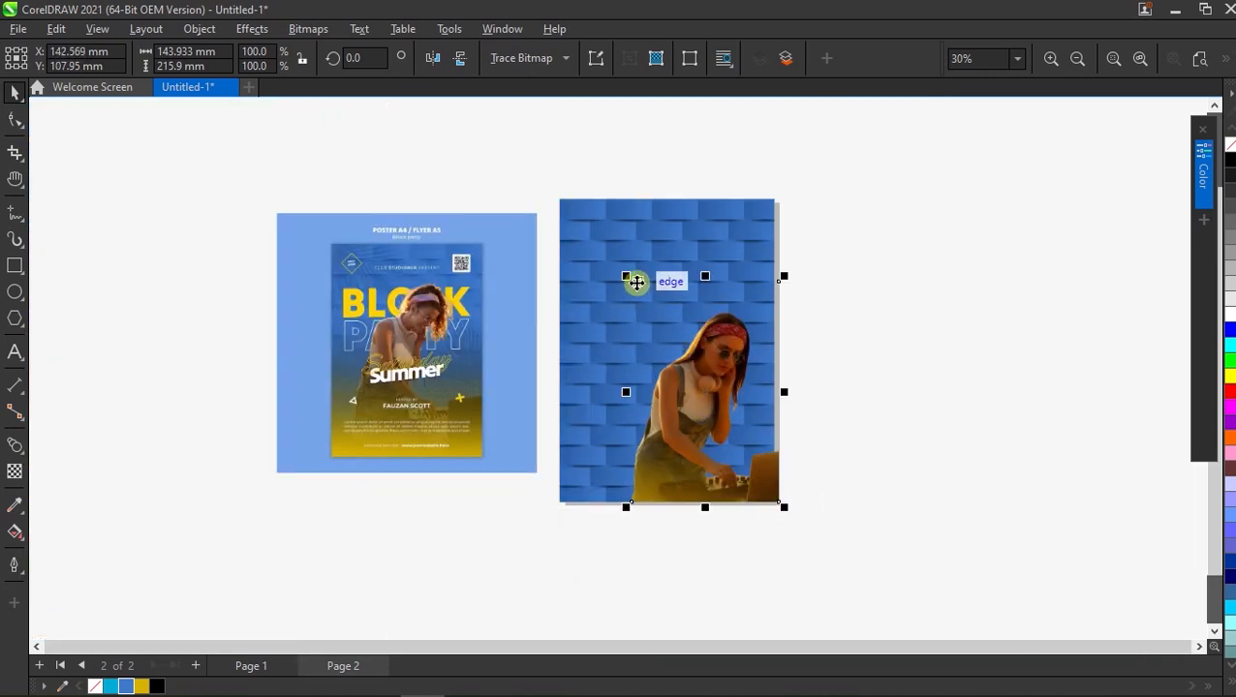
drag(629, 278, 600, 238)
click(789, 326)
scroll(789, 327, up, 2)
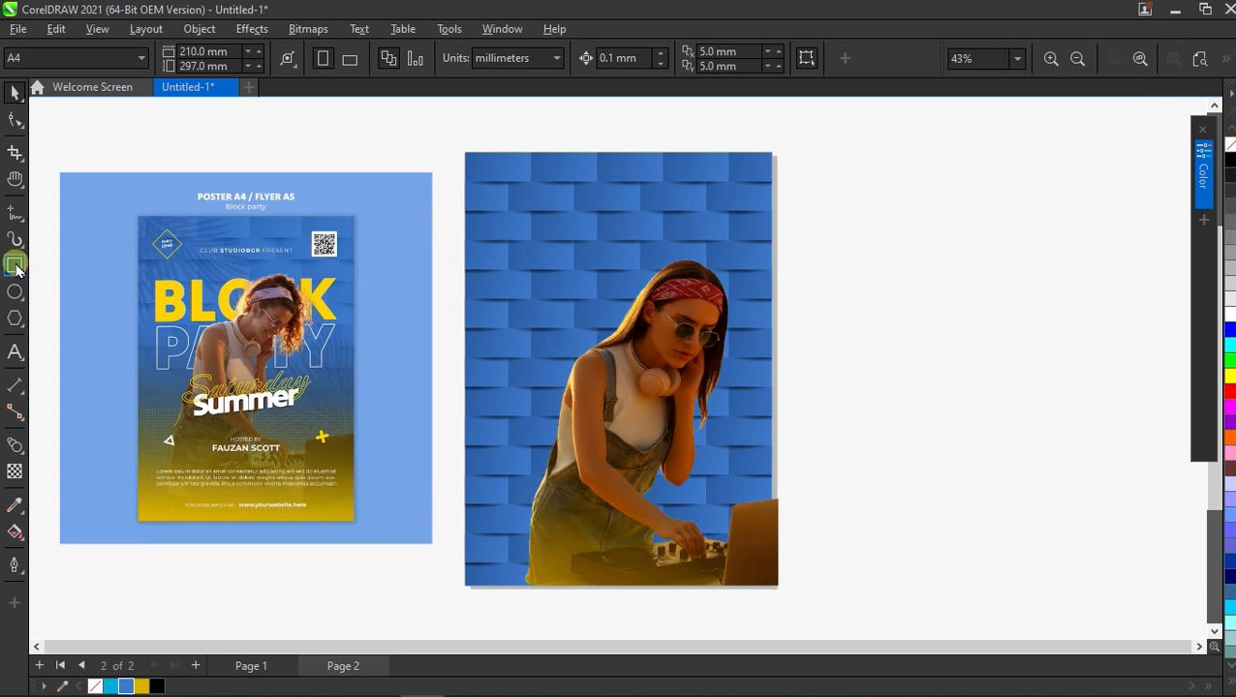
Draw a rectangle about 215 x 141 mm over the lower part of the poster and fill it with the document's yellow
click(15, 265)
drag(780, 586, 464, 378)
click(143, 686)
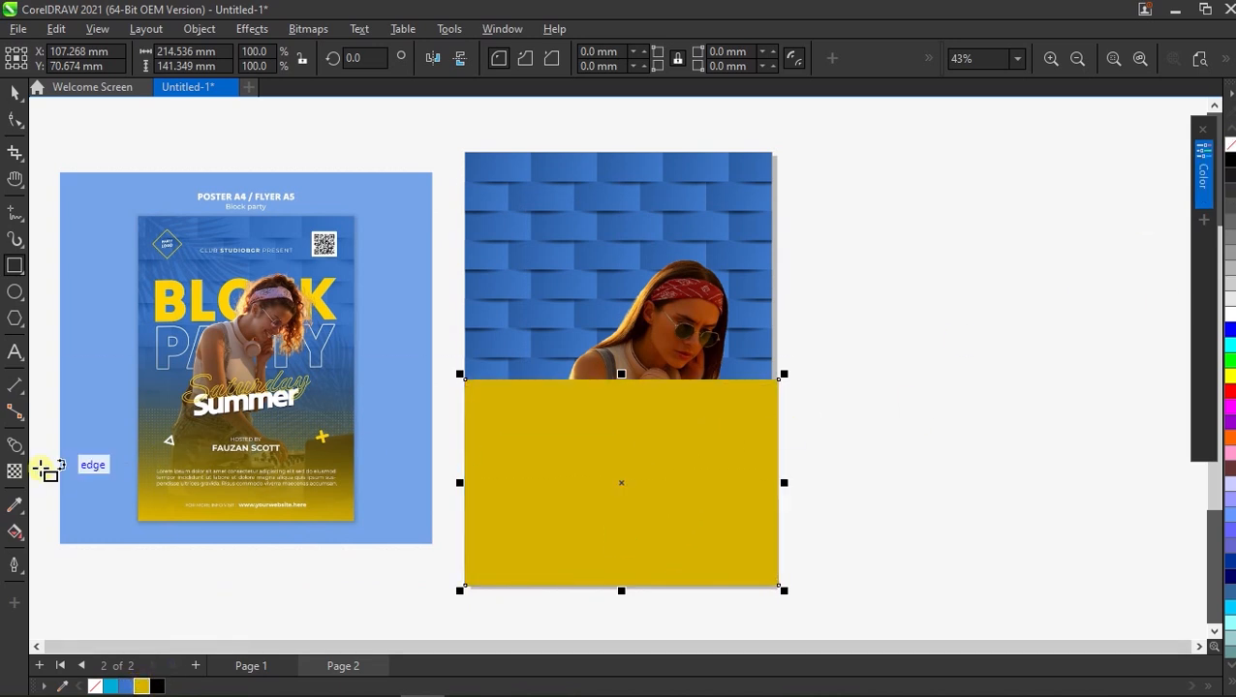
Apply a vertical gradient transparency to the yellow rectangle so it fades from solid at the bottom to clear at the top
click(14, 472)
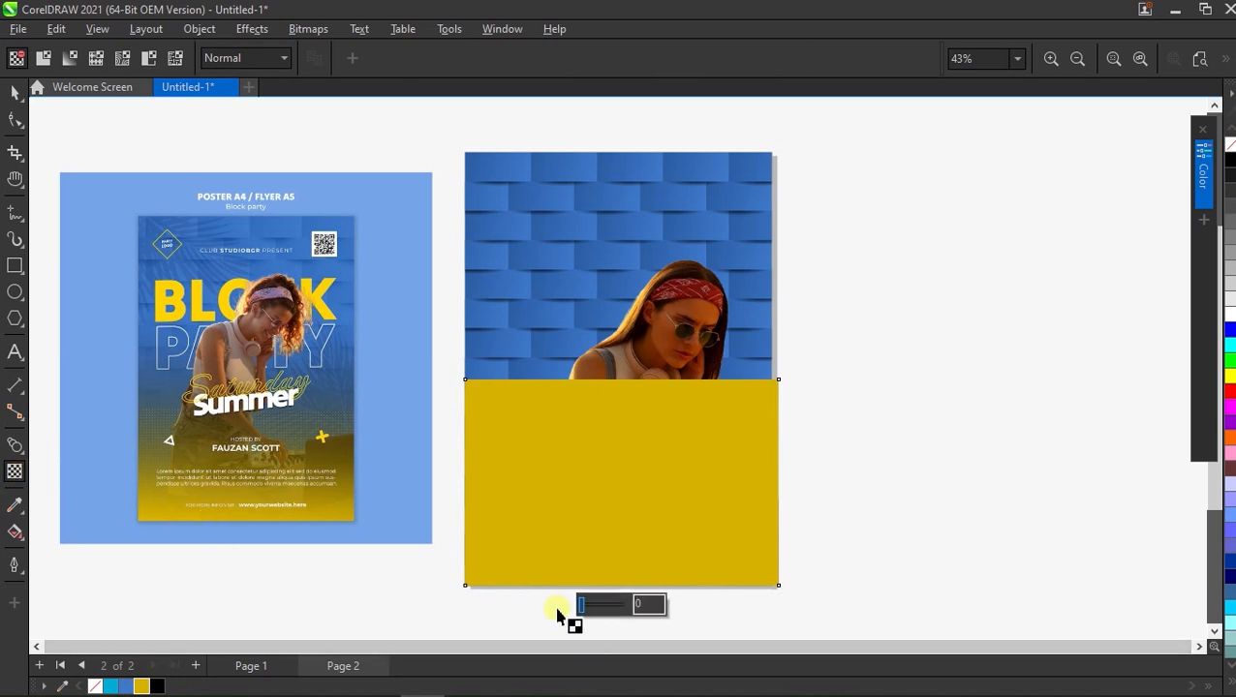
drag(540, 604, 541, 397)
drag(541, 604, 540, 572)
drag(540, 397, 542, 379)
drag(541, 571, 540, 580)
drag(540, 380, 541, 397)
click(15, 92)
click(844, 384)
scroll(663, 366, down, 1)
scroll(662, 366, up, 1)
scroll(284, 455, up, 3)
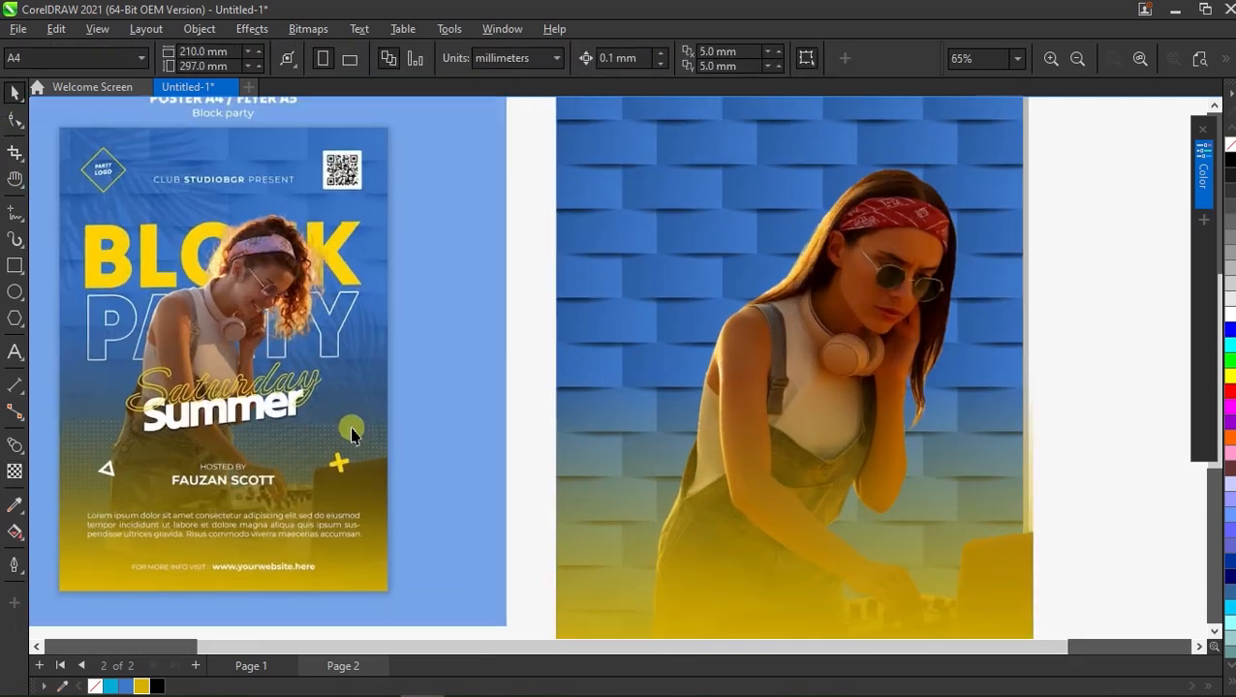
scroll(344, 476, down, 4)
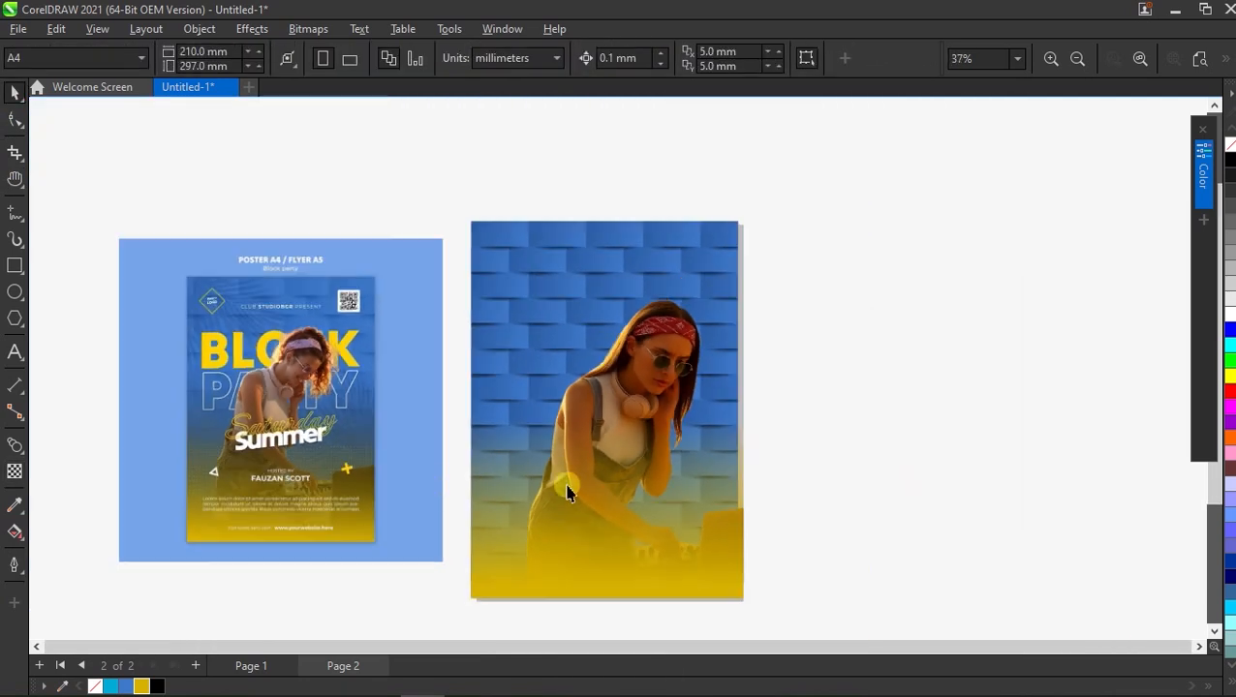
Draw a page-wide rectangle of 210 mm by about 60 mm across the yellow fade and fill it with black
key(F6)
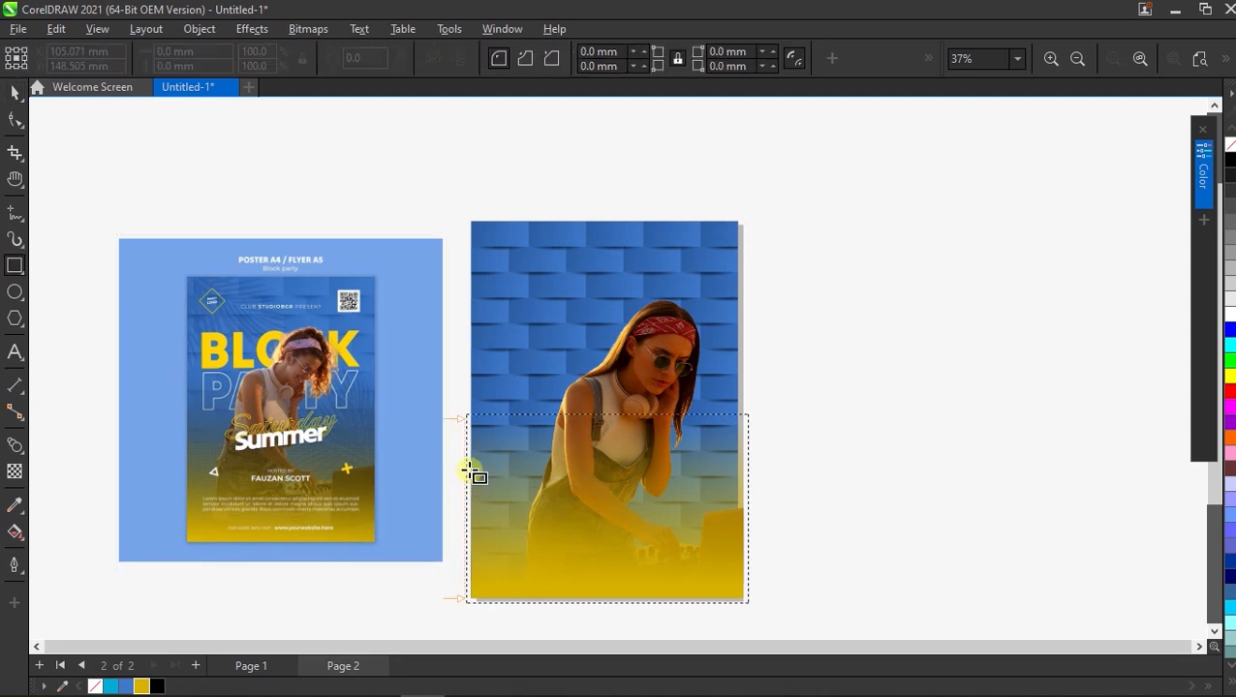
mouse_move(471, 455)
mouse_down()
mouse_move(764, 514)
mouse_move(739, 524)
mouse_move(743, 536)
mouse_up()
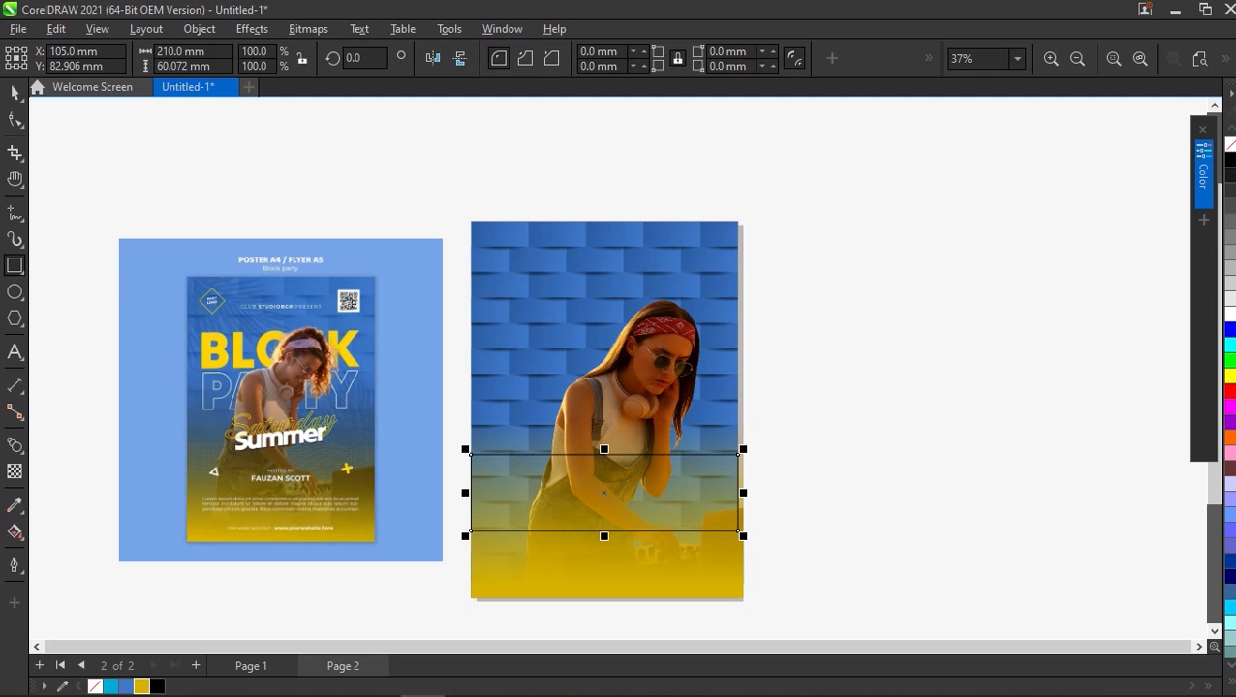
click(1229, 162)
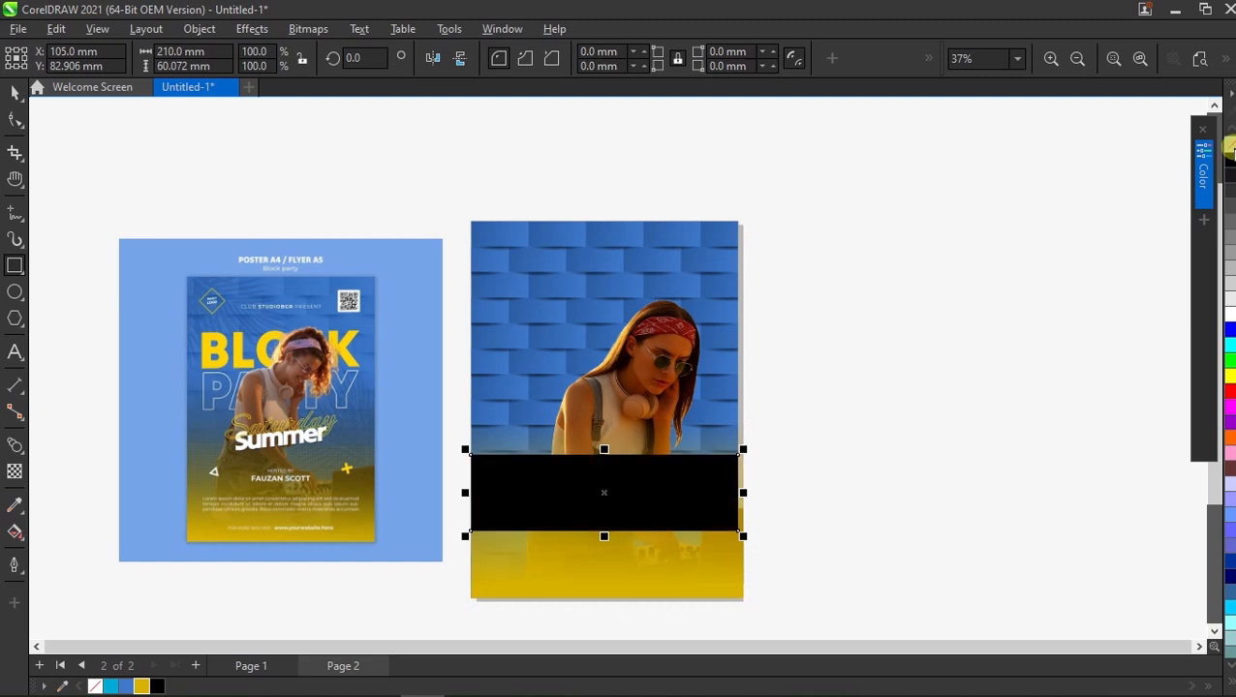
Apply the Pointillizer effect with the Circle shape to the black band to turn it into a halftone dot pattern
click(251, 29)
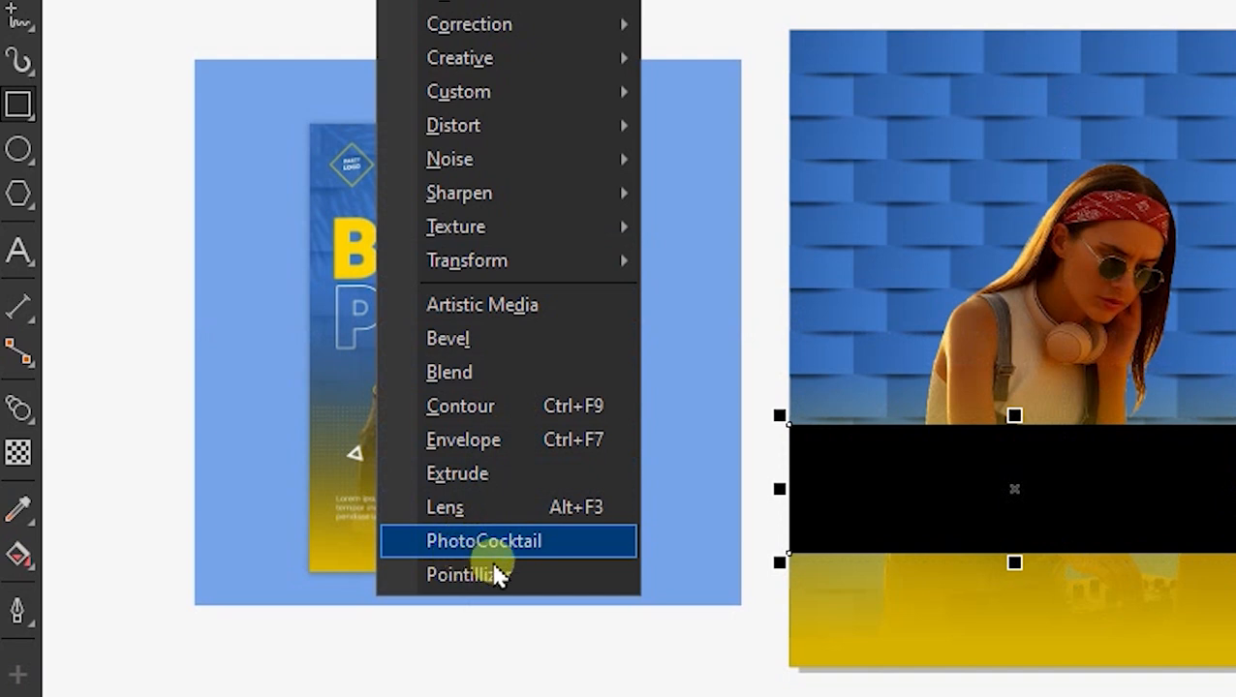
click(465, 575)
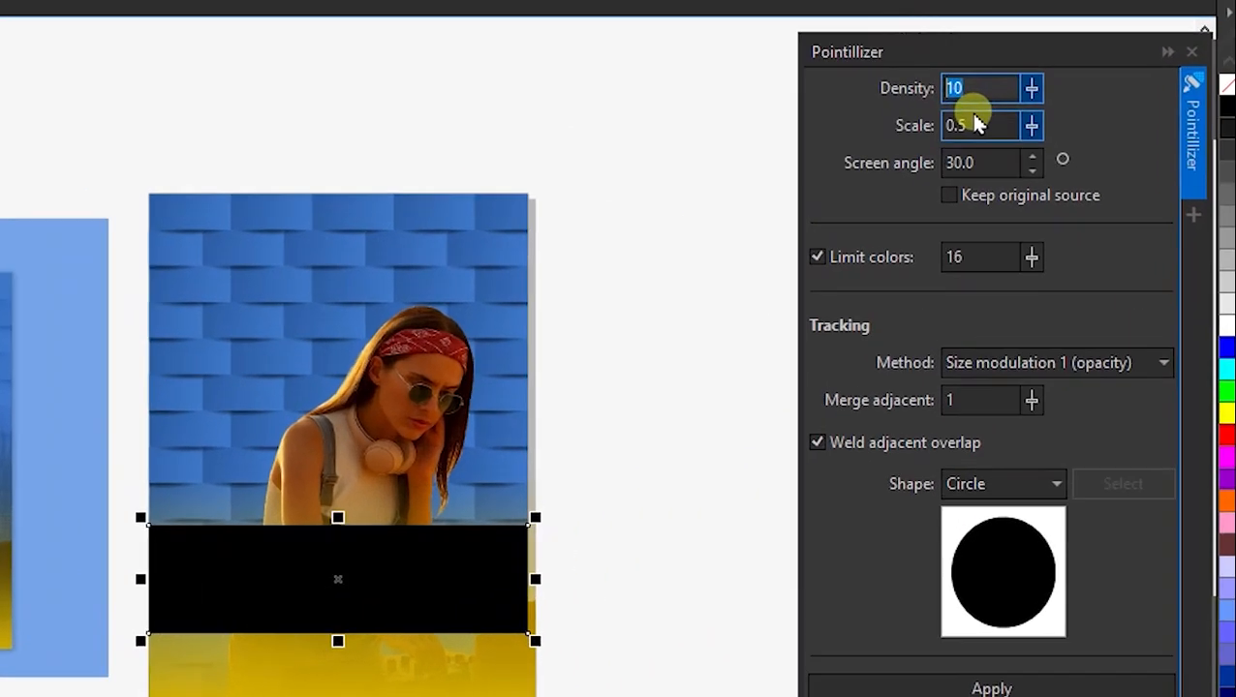
click(1029, 171)
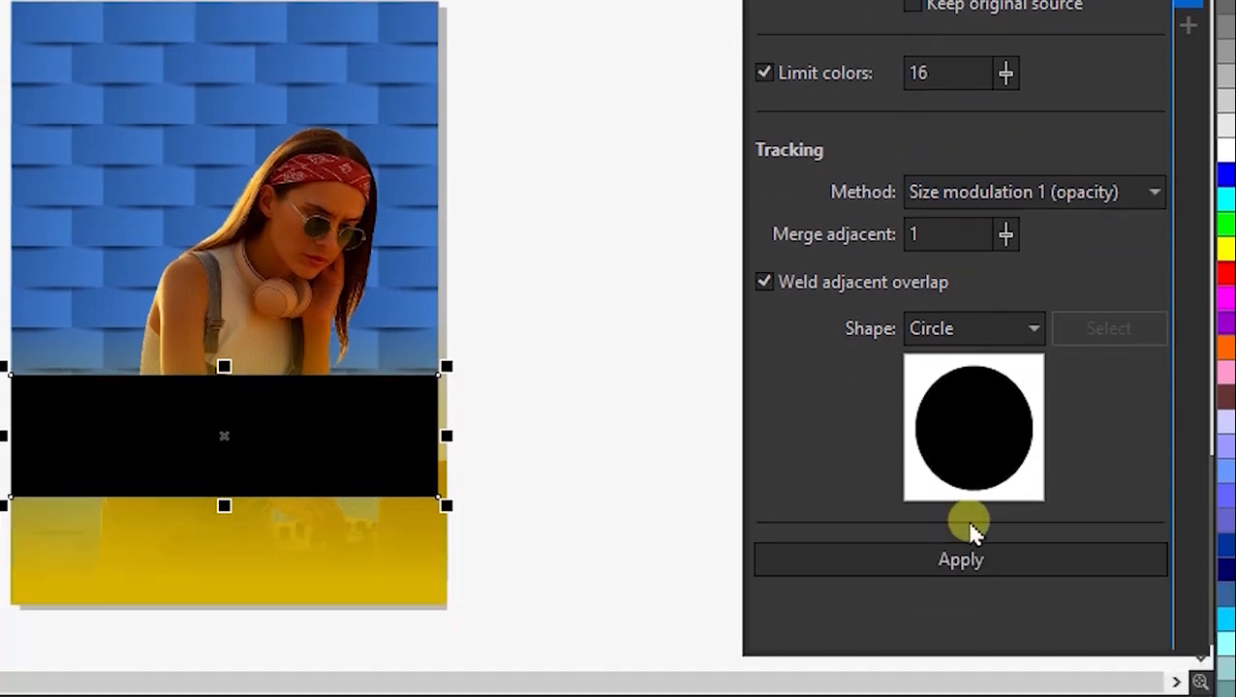
click(964, 572)
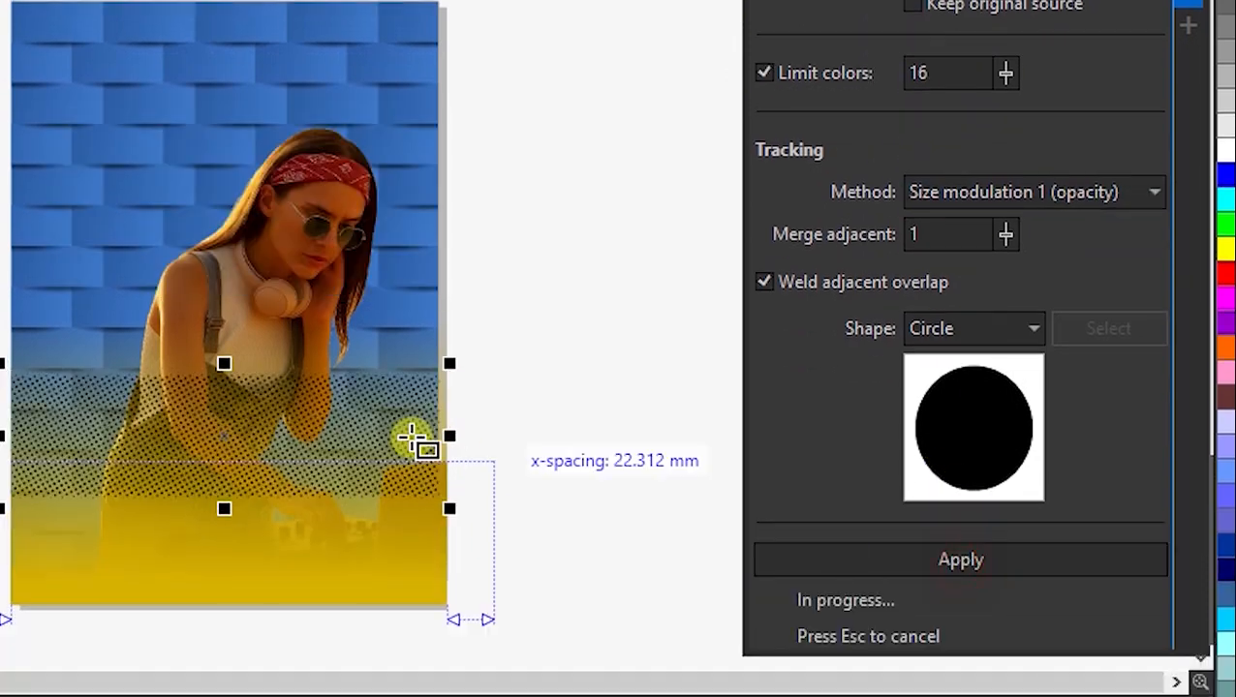
Close the Pointillizer settings and recolour the halftone dots across the poster with the document's yellow
scroll(421, 436, up, 2)
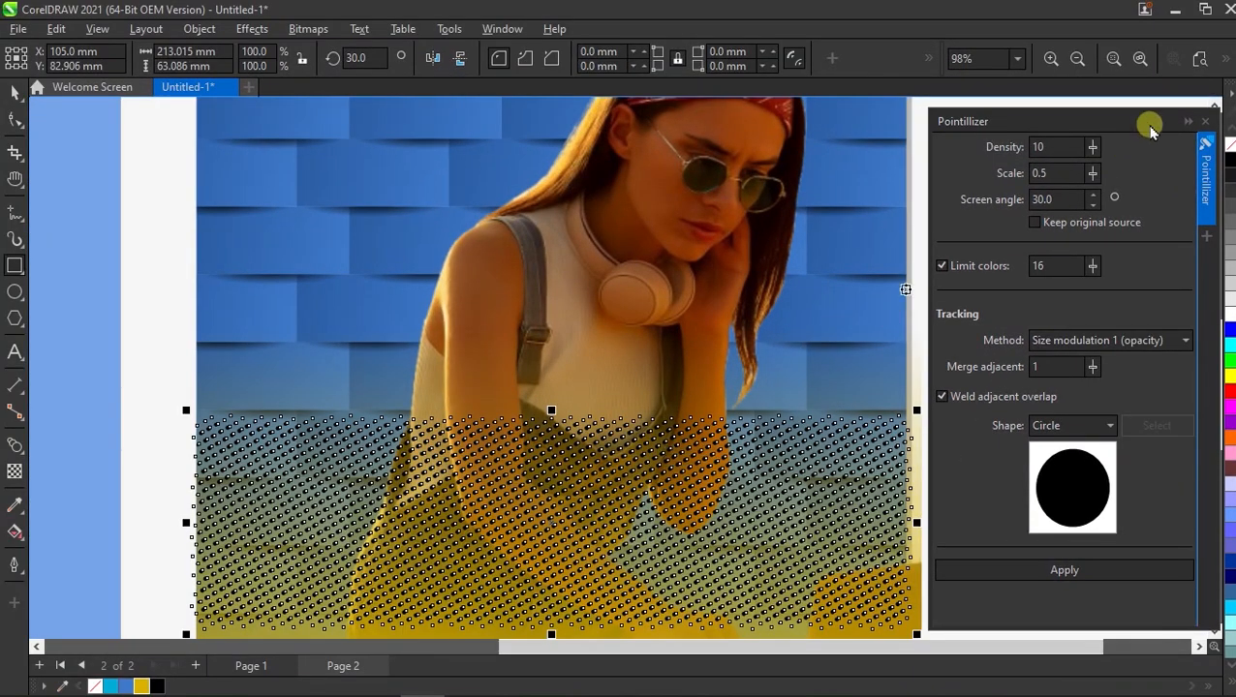
click(1206, 118)
scroll(634, 339, down, 3)
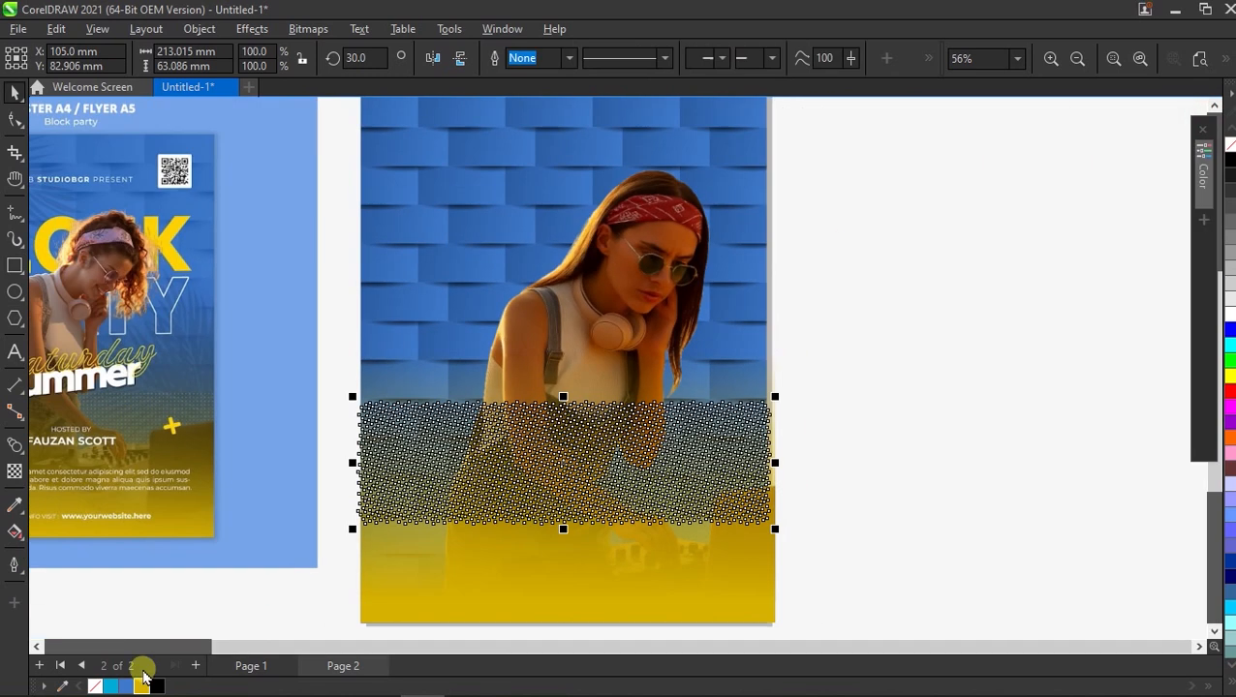
scroll(457, 510, down, 2)
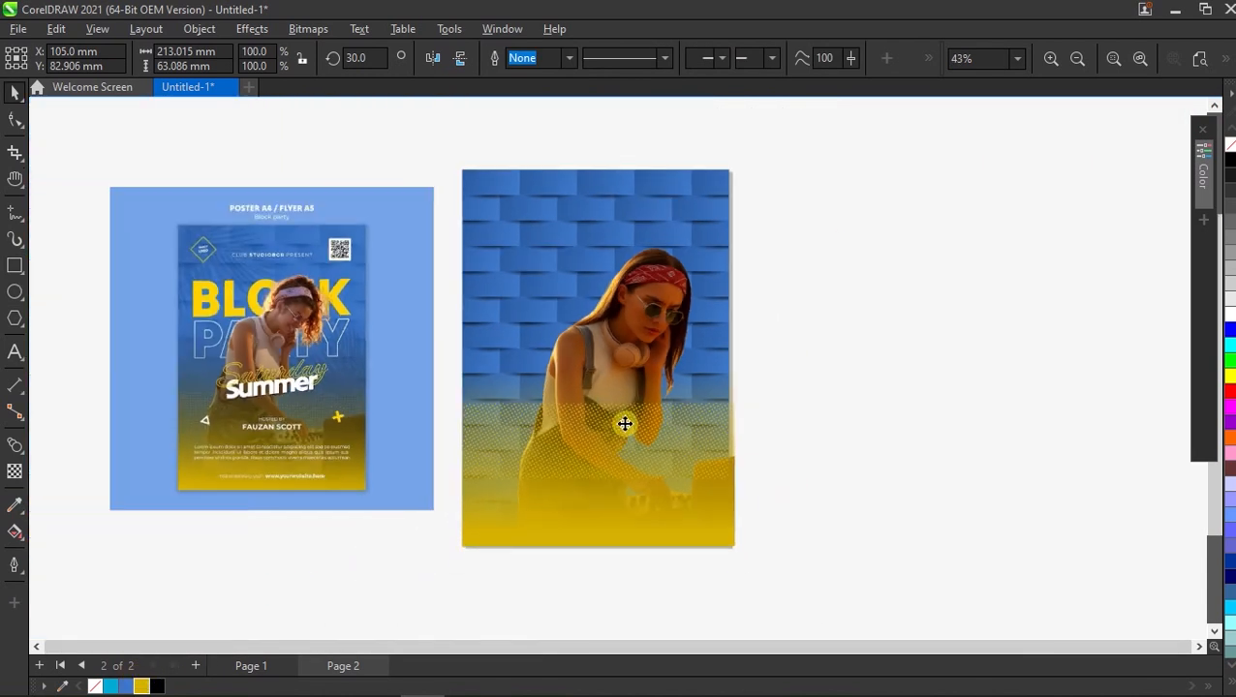
click(837, 399)
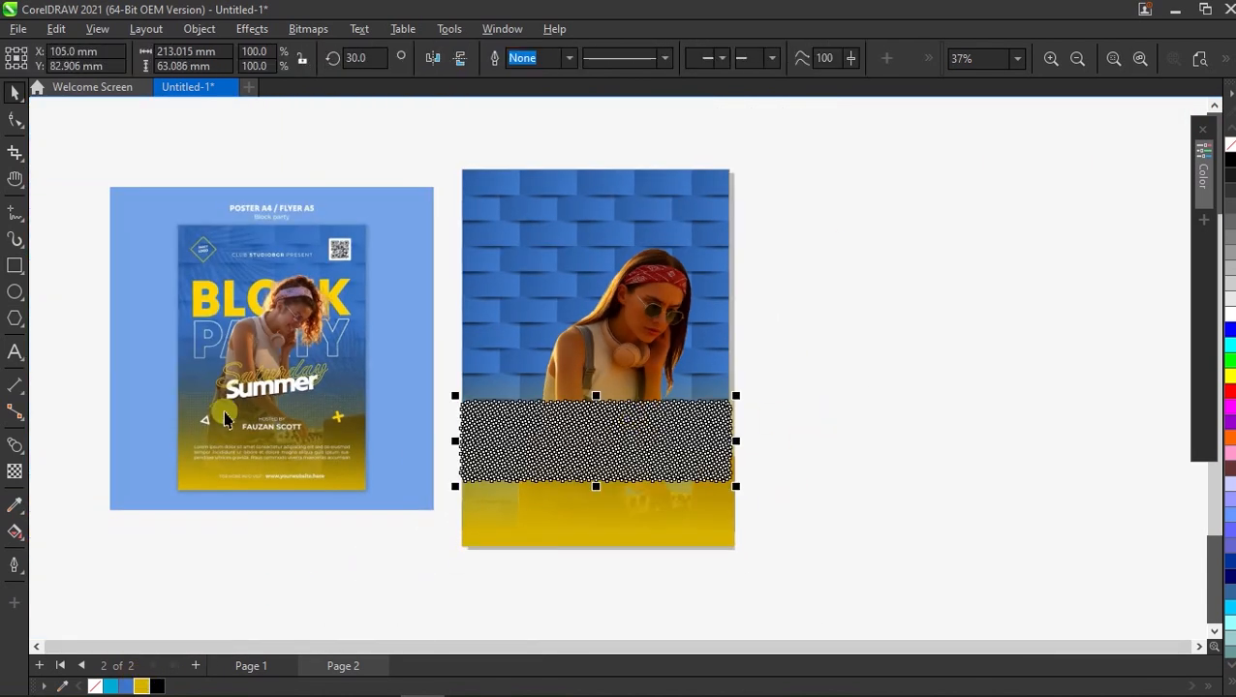
Apply a uniform transparency of 50 to the halftone dots and send them behind the woman's photo
click(14, 473)
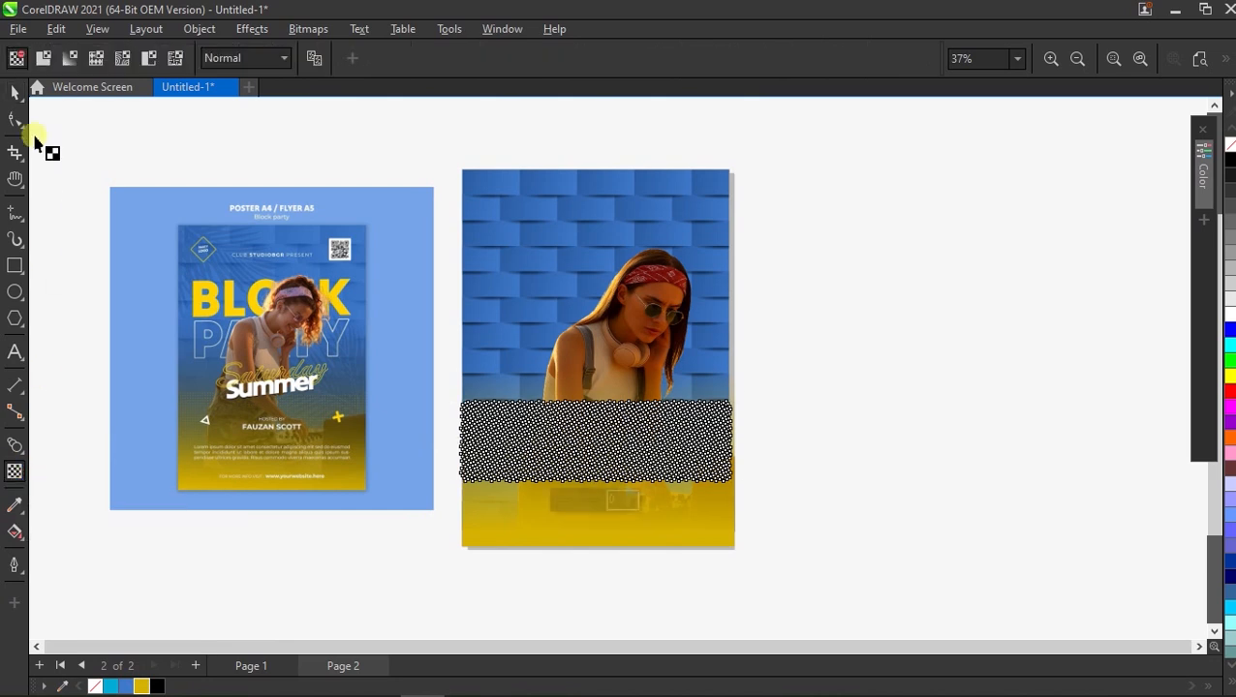
click(42, 60)
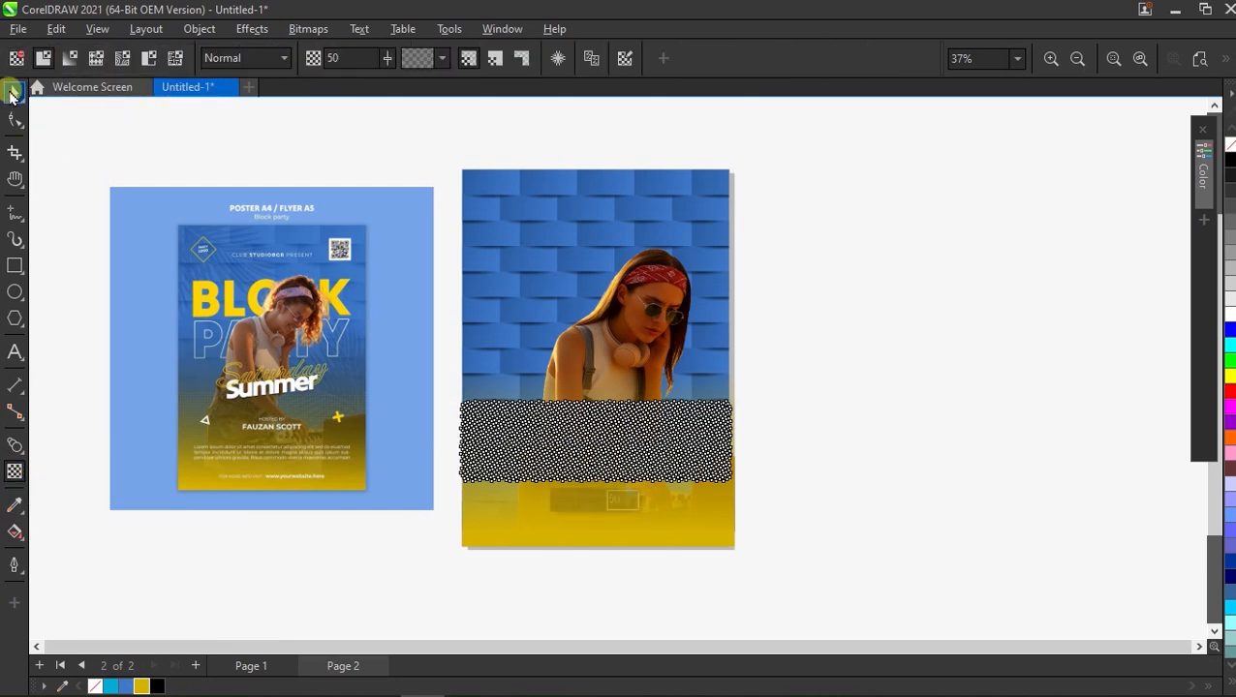
click(15, 91)
scroll(595, 441, up, 1)
key(ctrl+Page_Down)
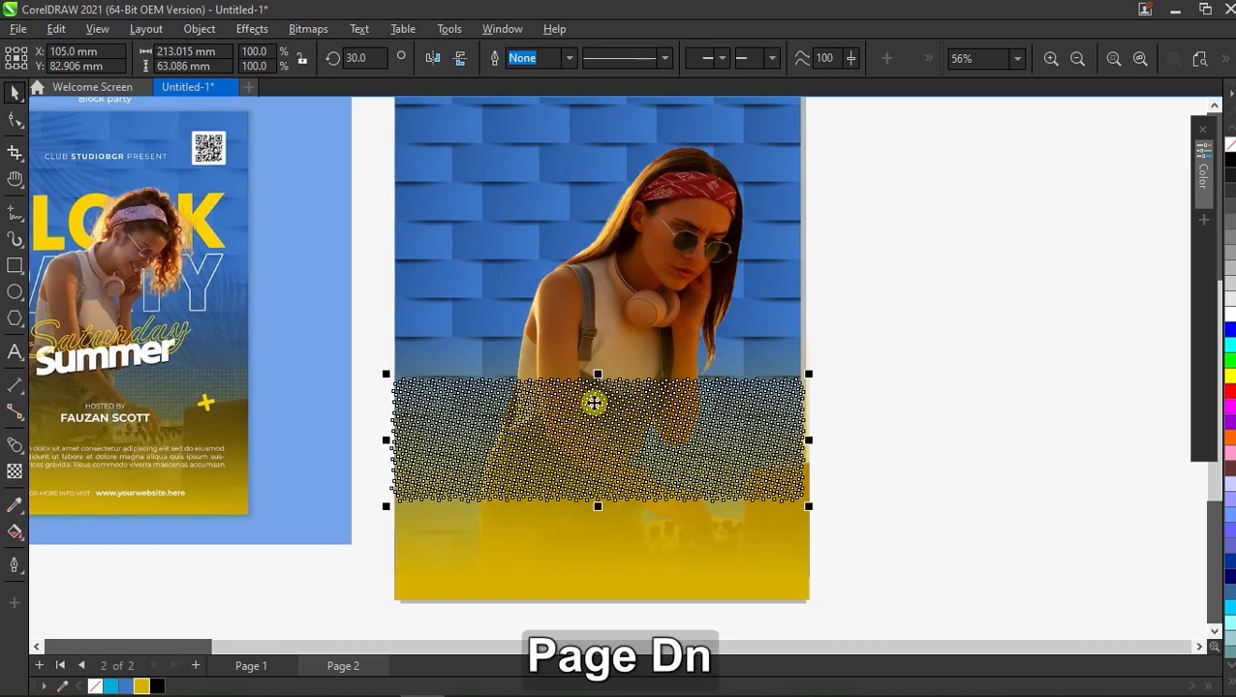
click(885, 363)
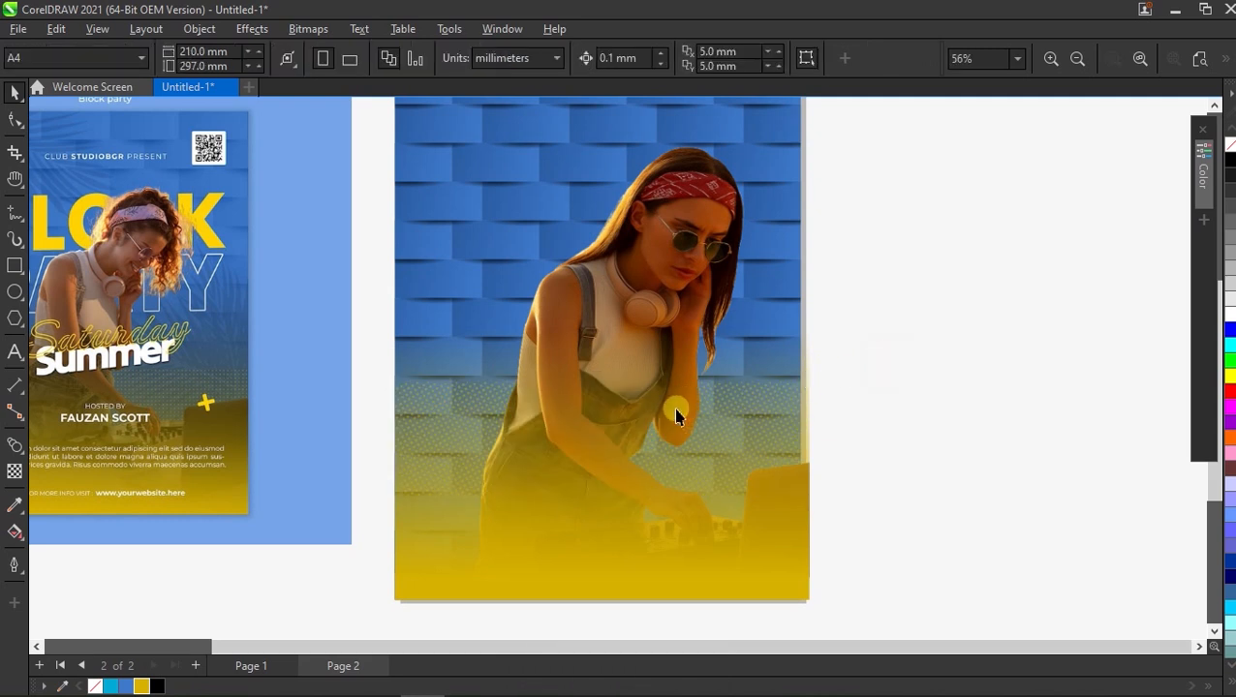
scroll(676, 416, up, 3)
scroll(736, 412, down, 4)
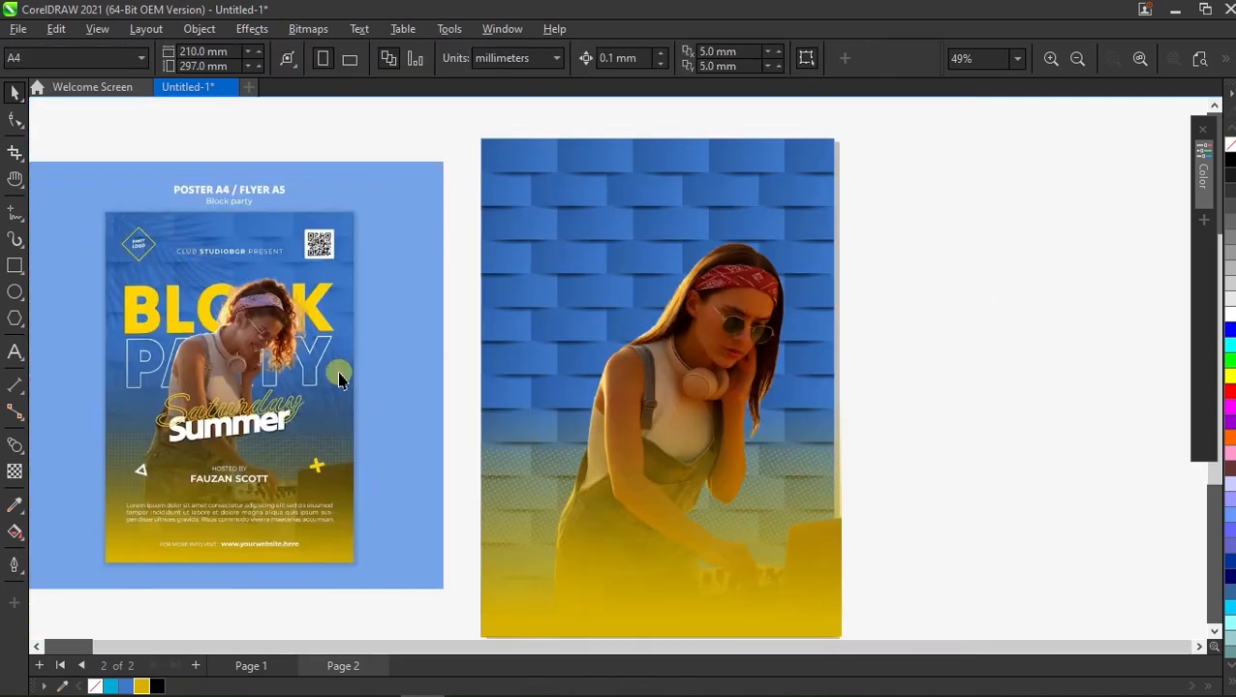
Paste the palm leaf shadow image and place it over the upper-left corner of the poster
scroll(382, 401, down, 3)
key(ctrl+v)
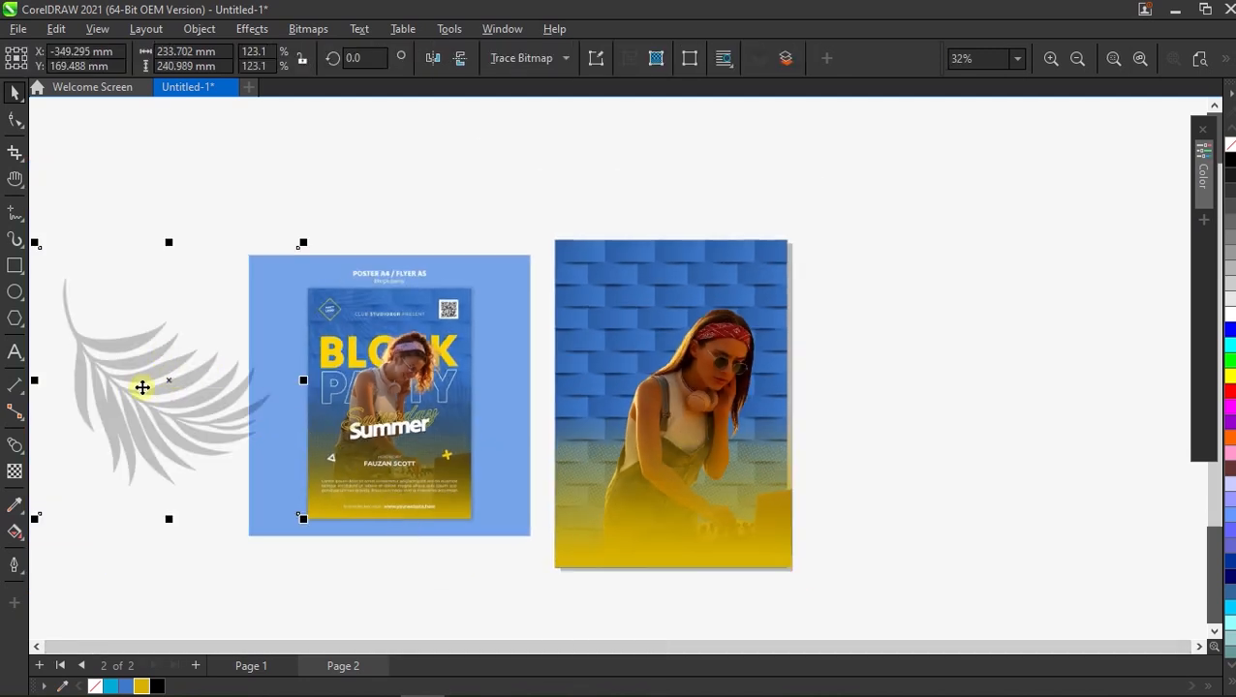
drag(134, 385, 597, 288)
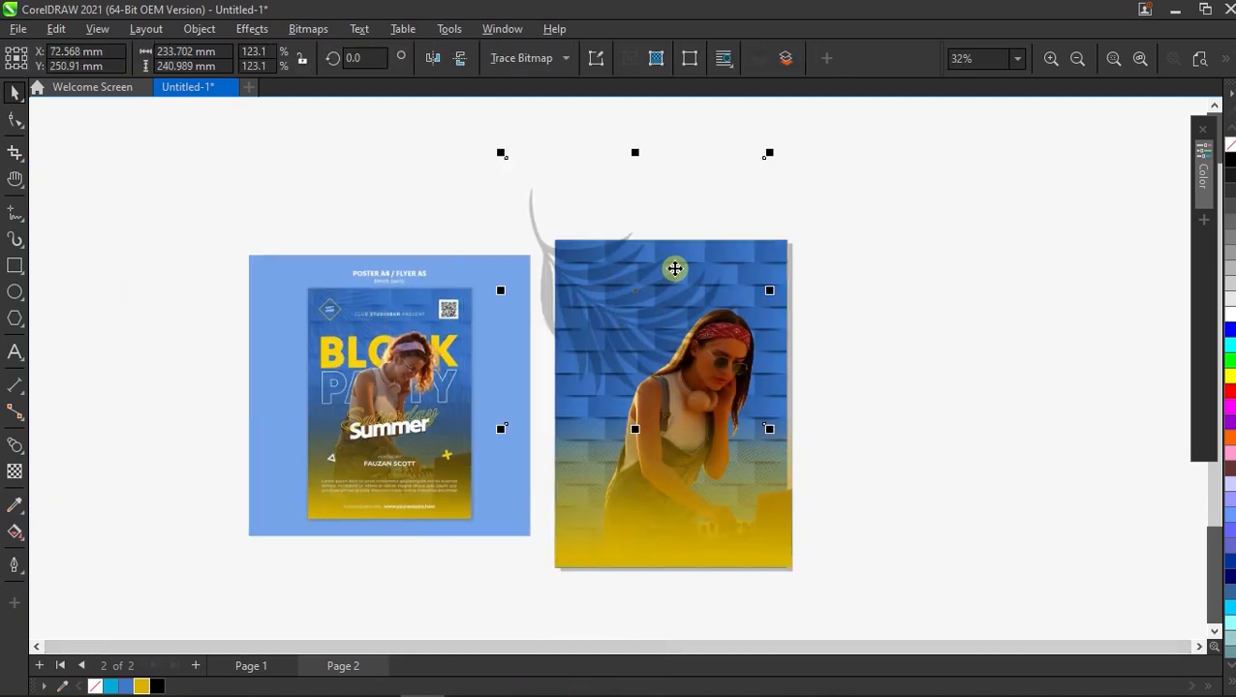
scroll(678, 269, up, 2)
scroll(463, 235, down, 1)
PowerClip the palm leaf shadow inside the page-sized poster background
right_click(433, 236)
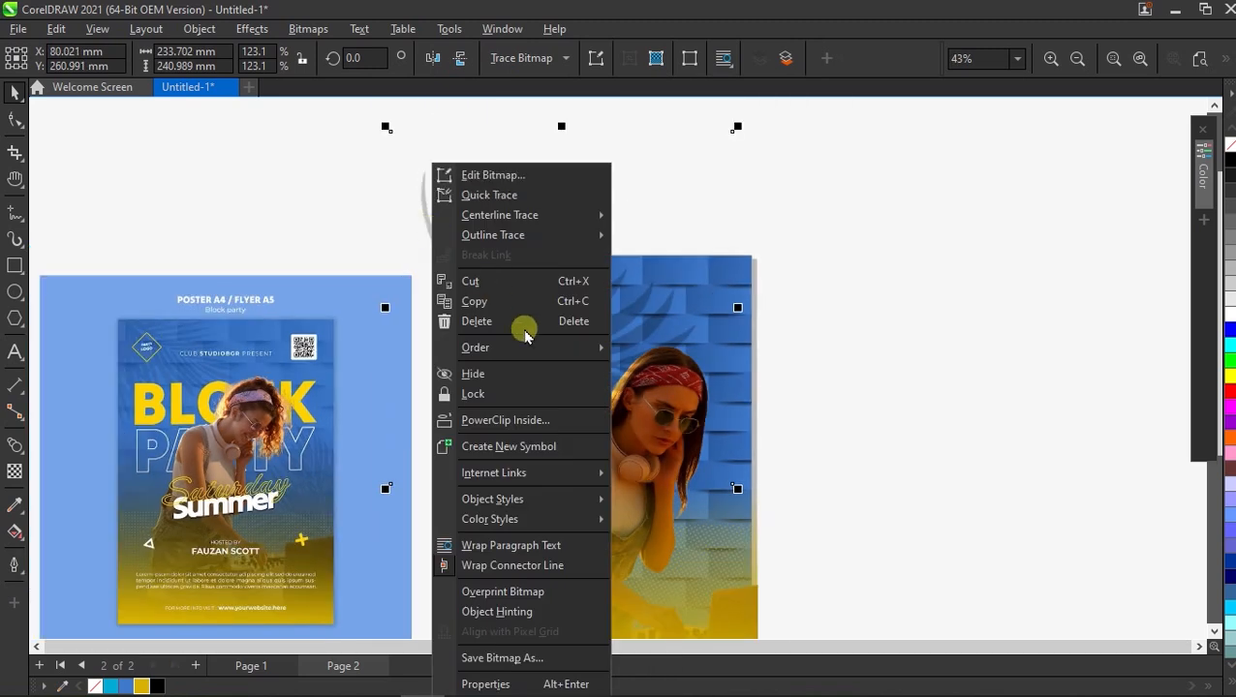
click(505, 420)
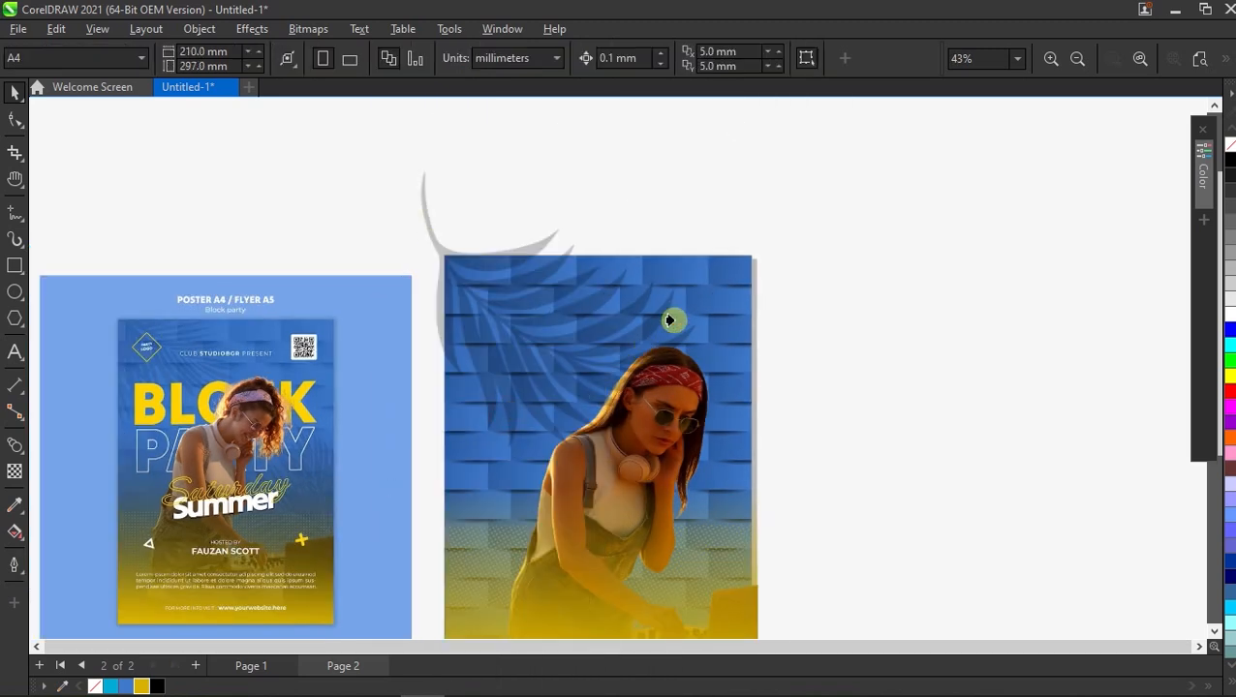
click(739, 261)
scroll(792, 276, down, 1)
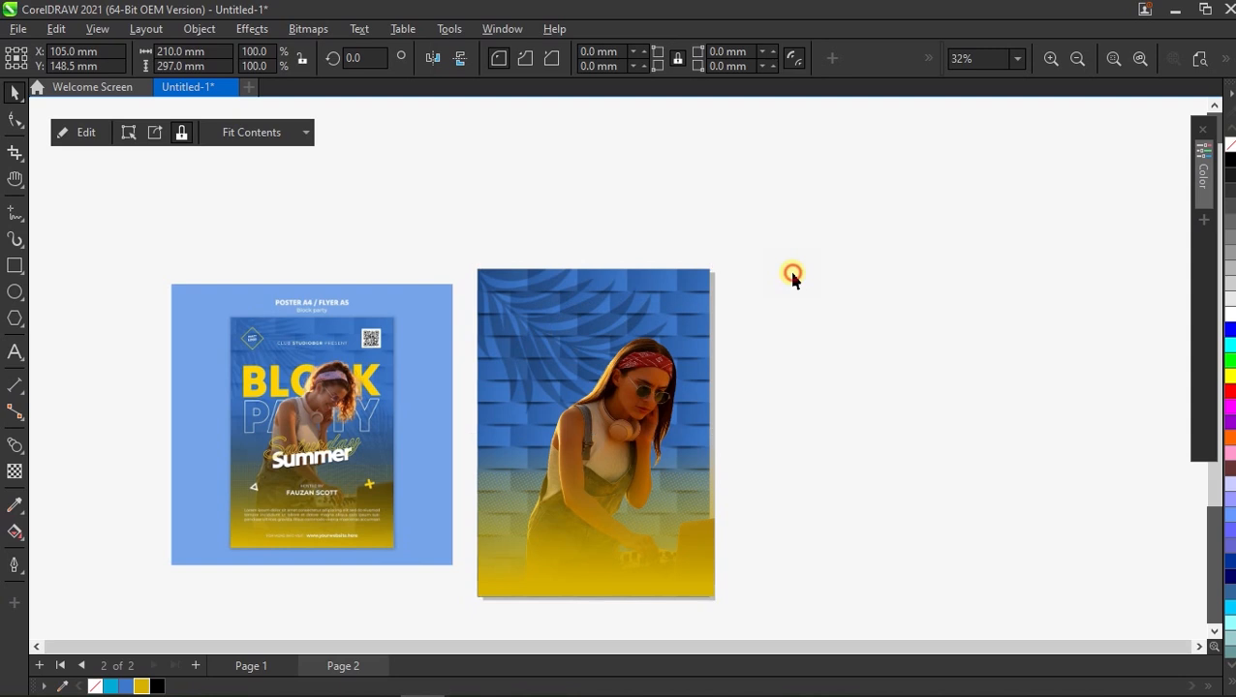
Paste a second palm leaf shadow at the poster's right edge and mirror it both vertically and horizontally
scroll(573, 334, up, 2)
key(ctrl+v)
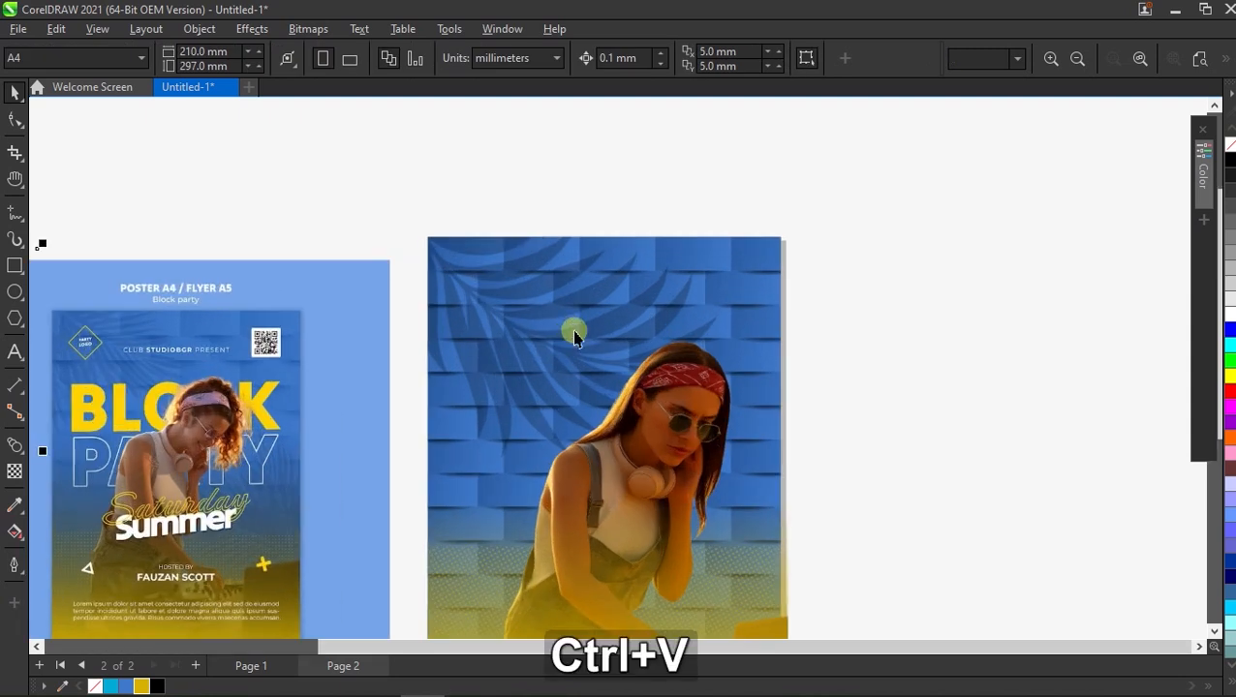
scroll(574, 333, down, 2)
drag(133, 385, 728, 382)
scroll(728, 382, up, 2)
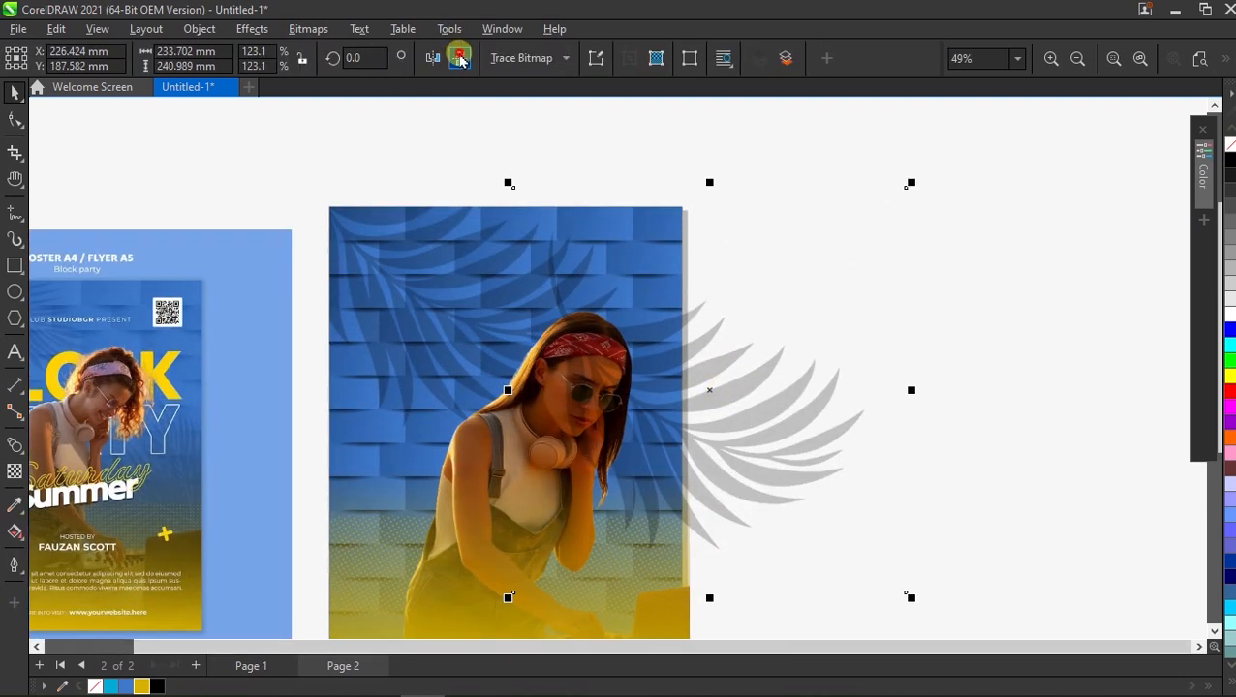
click(459, 58)
click(434, 58)
scroll(776, 437, down, 1)
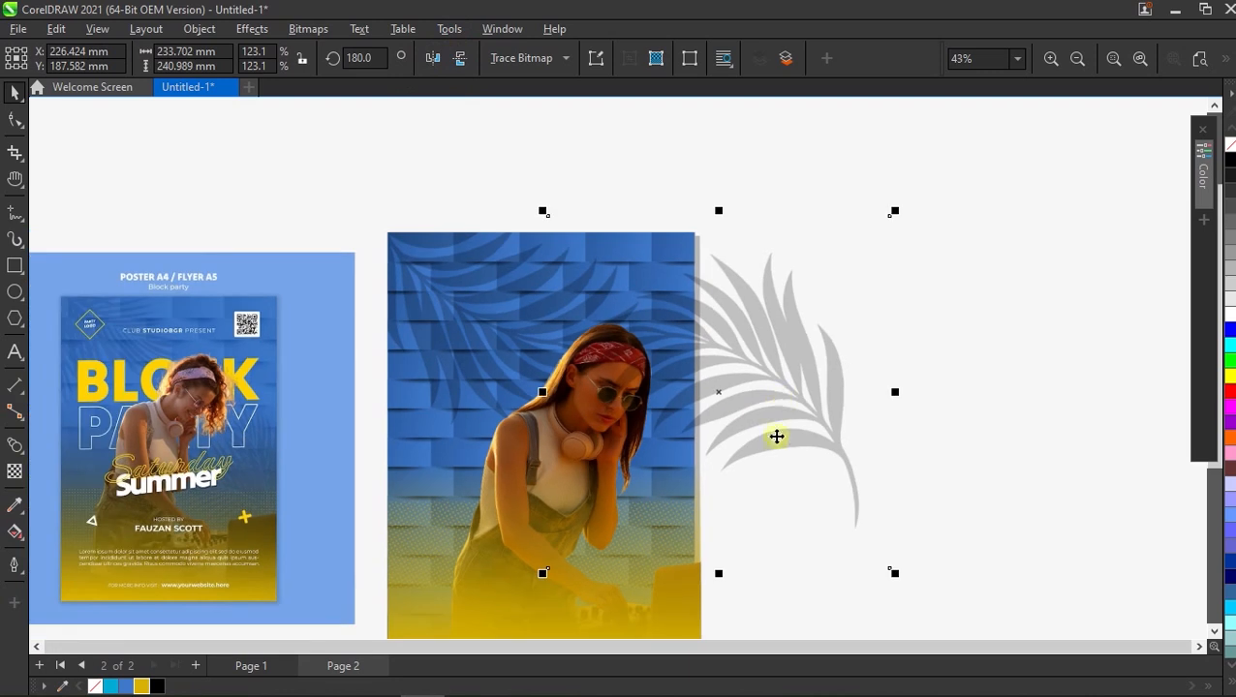
Move the mirrored leaf down and inward over the poster's right side and PowerClip it inside the background
drag(793, 451, 706, 493)
right_click(706, 493)
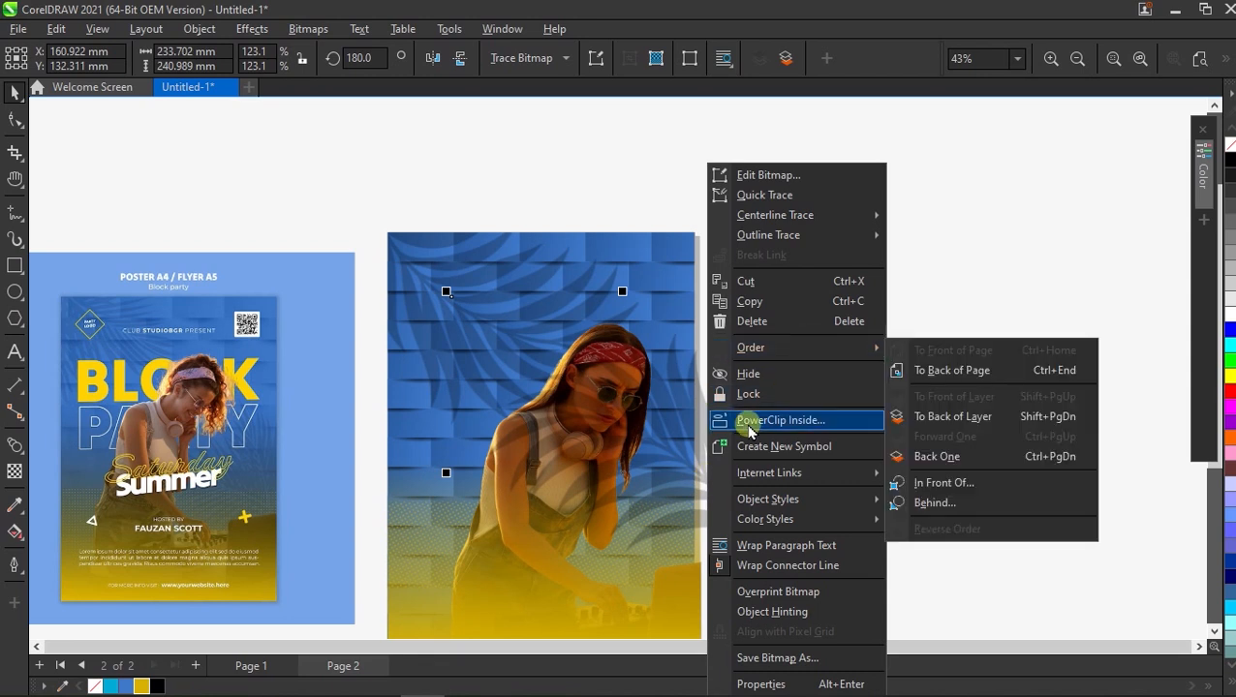
click(765, 419)
click(685, 238)
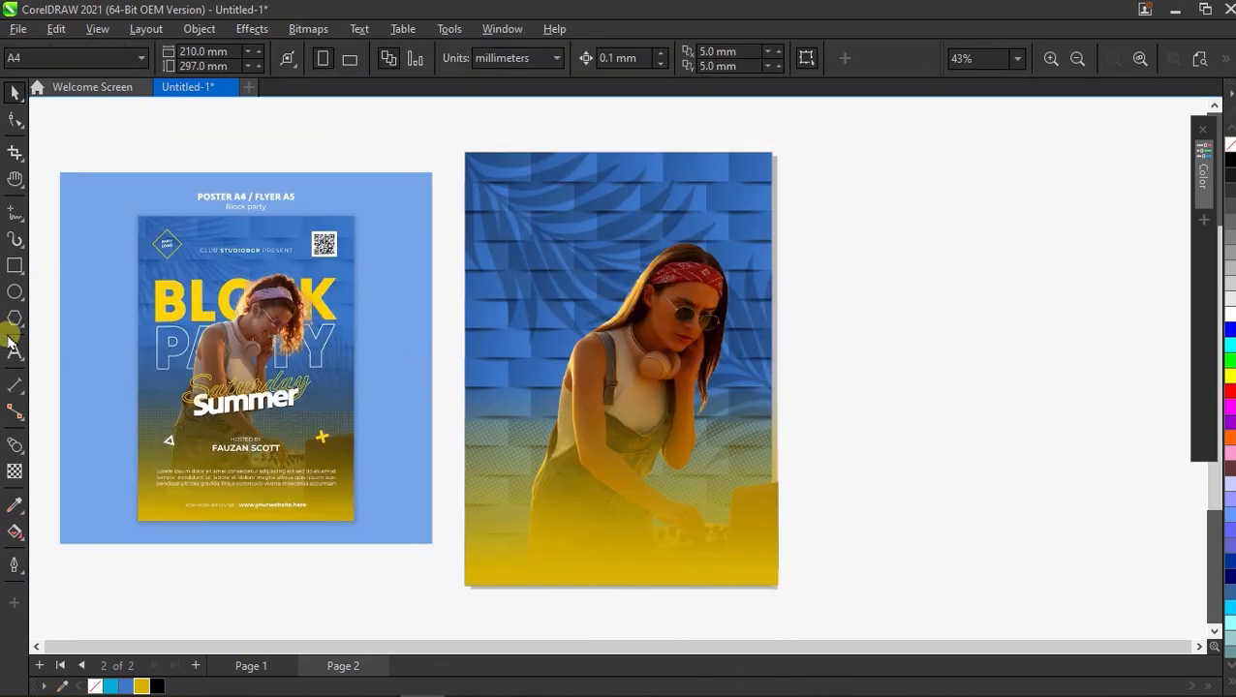
Add the two-line text BLOCK / PARTY over the upper part of the poster and enlarge it
click(25, 354)
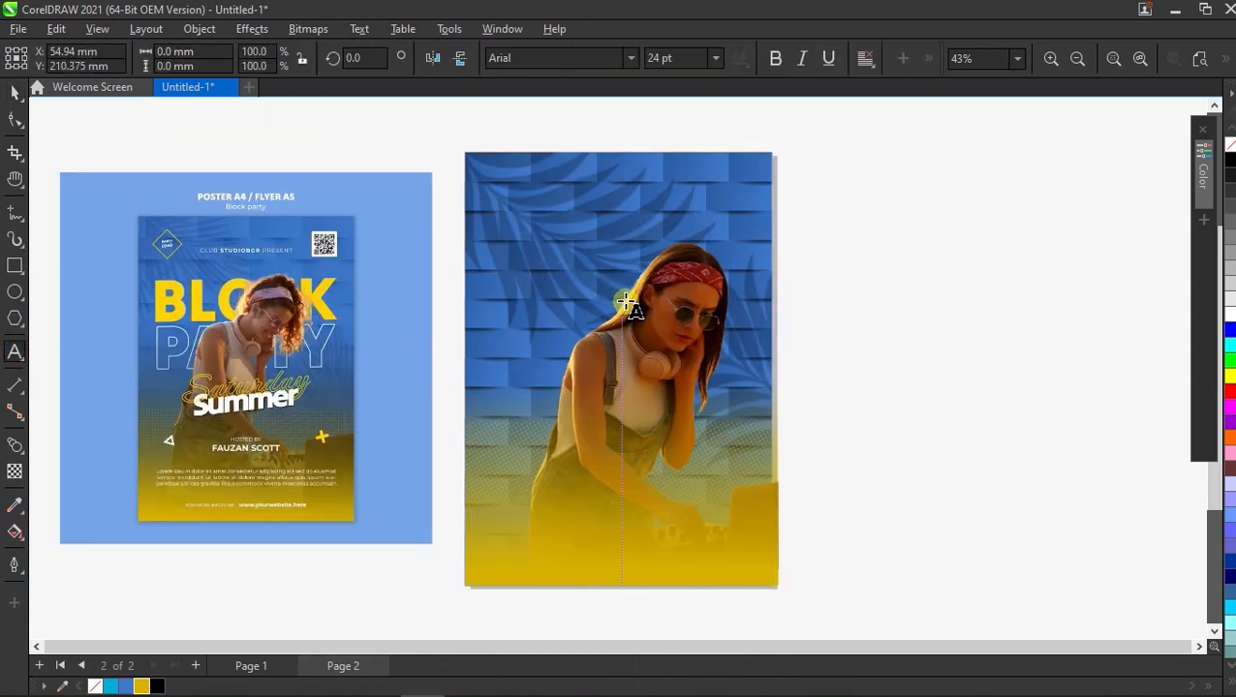
key(BackSpace)
text(BLOCK)
key(Return)
text(PARTY)
key(ctrl+space)
drag(589, 296, 839, 435)
drag(713, 332, 673, 339)
Set the BLOCK PARTY title in Arial Black and fit it to the poster at about 192 mm wide
click(632, 58)
mouse_move(676, 229)
click(786, 418)
drag(640, 345, 599, 345)
drag(806, 475, 751, 436)
drag(621, 354, 626, 311)
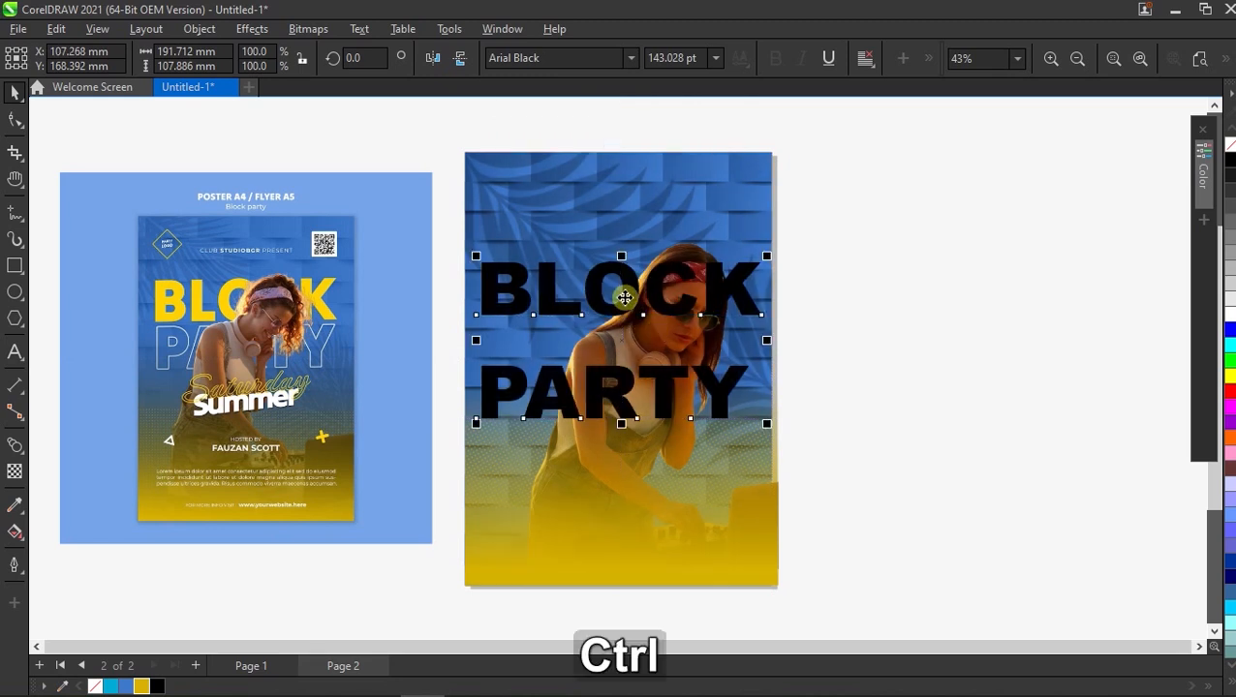
Break the title into separate lines, filling BLOCK with the document's yellow and moving PARTY up directly beneath it
key(ctrl+k)
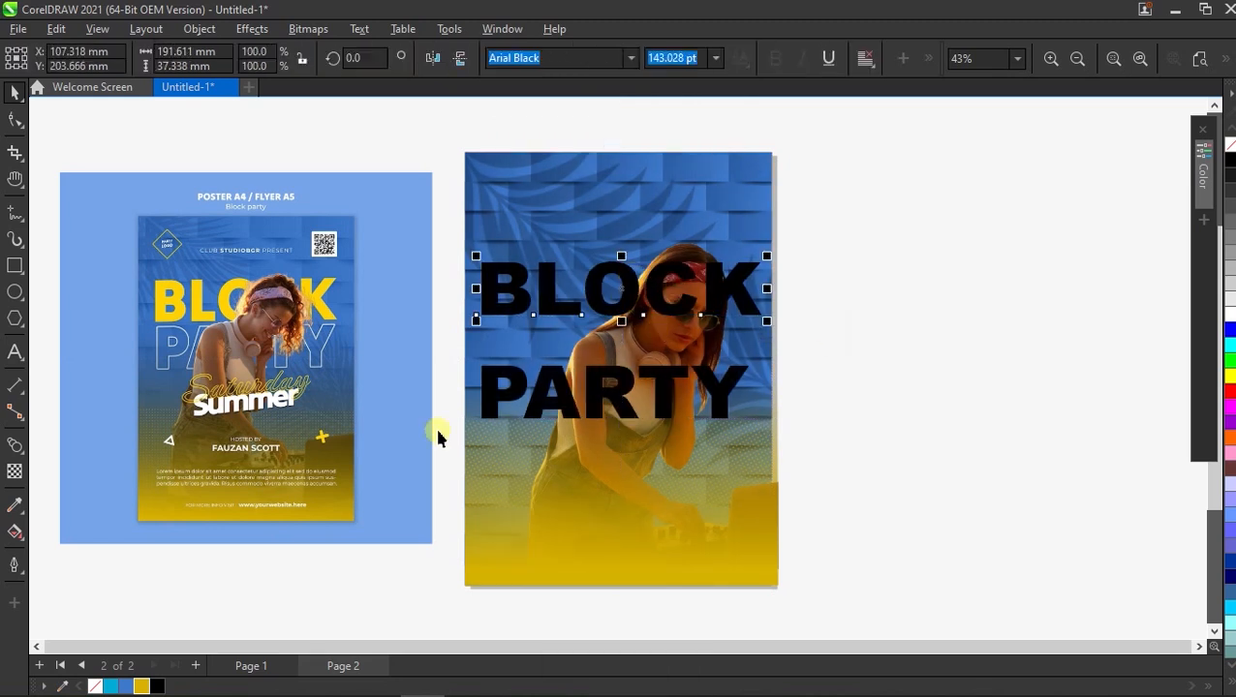
click(141, 685)
click(914, 359)
drag(626, 334, 614, 320)
scroll(625, 335, up, 2)
scroll(613, 321, down, 2)
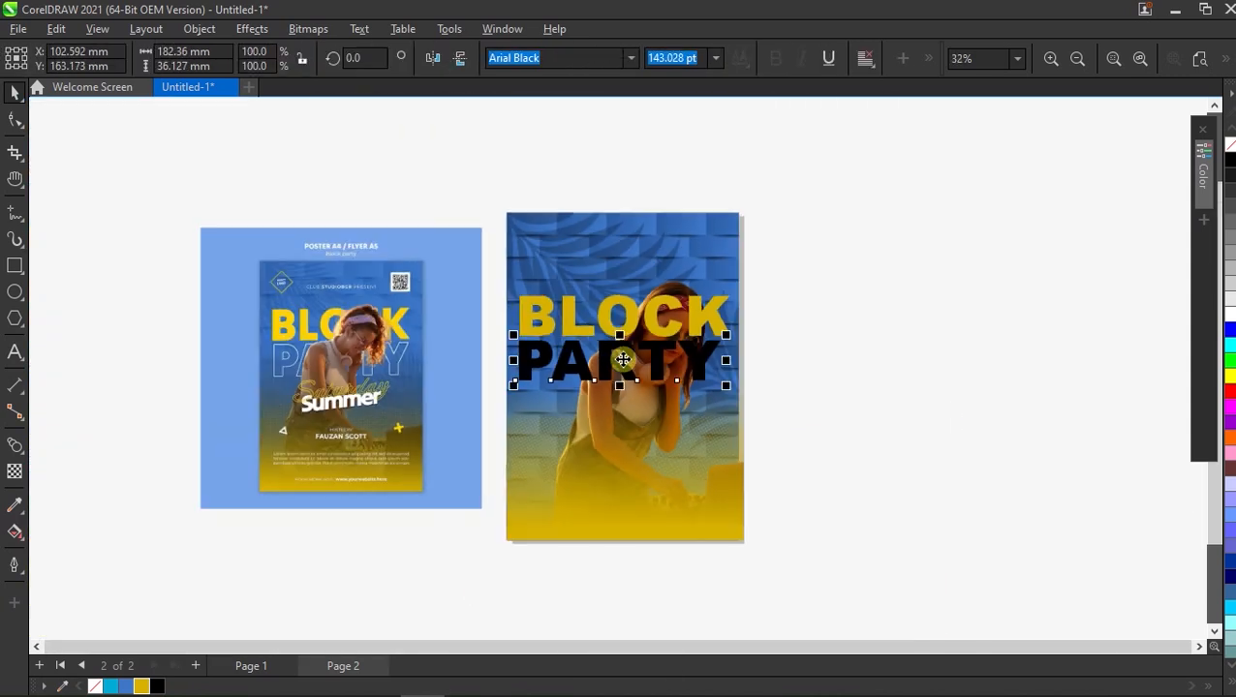
Give PARTY a white 3 pt outline and no fill
right_click(1225, 312)
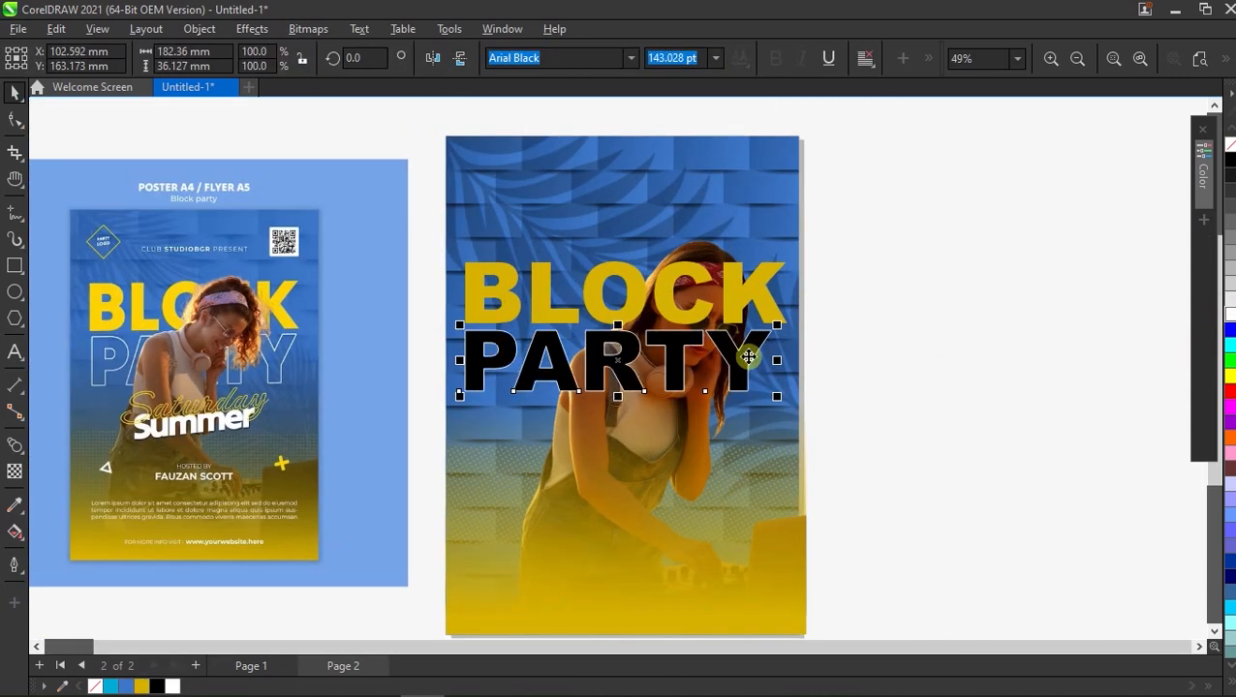
click(1229, 143)
click(14, 565)
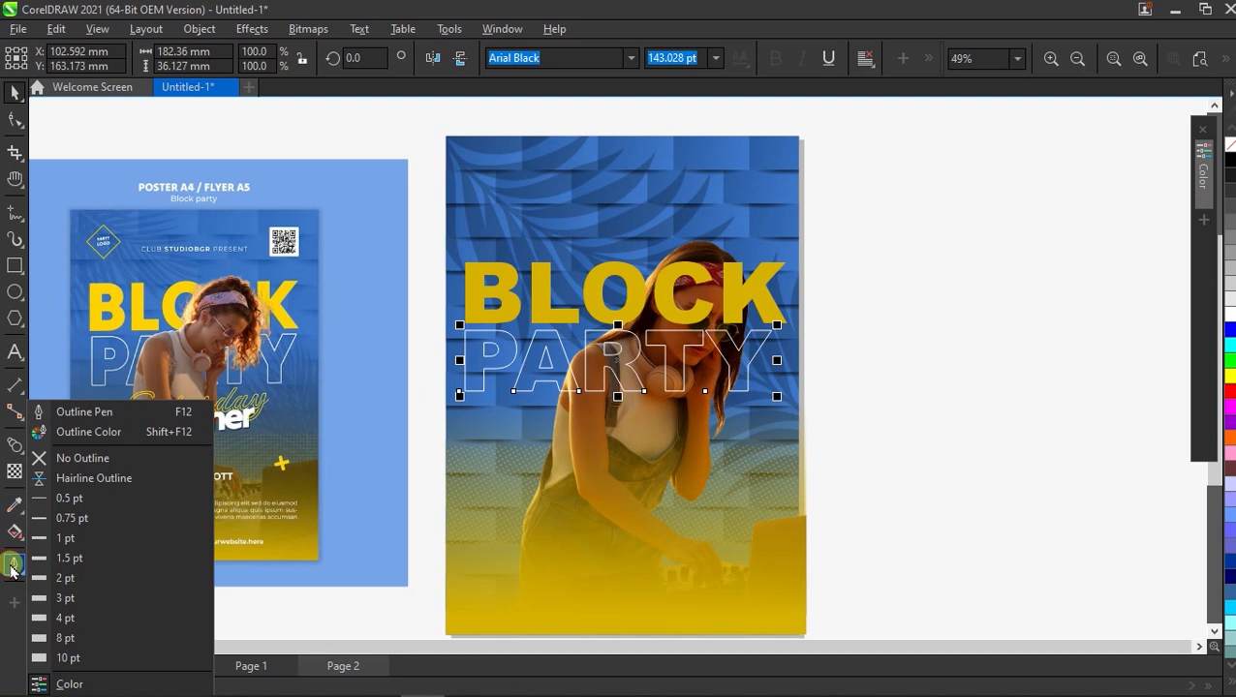
click(62, 598)
Group BLOCK and PARTY and send the group behind the woman's photo
click(542, 355)
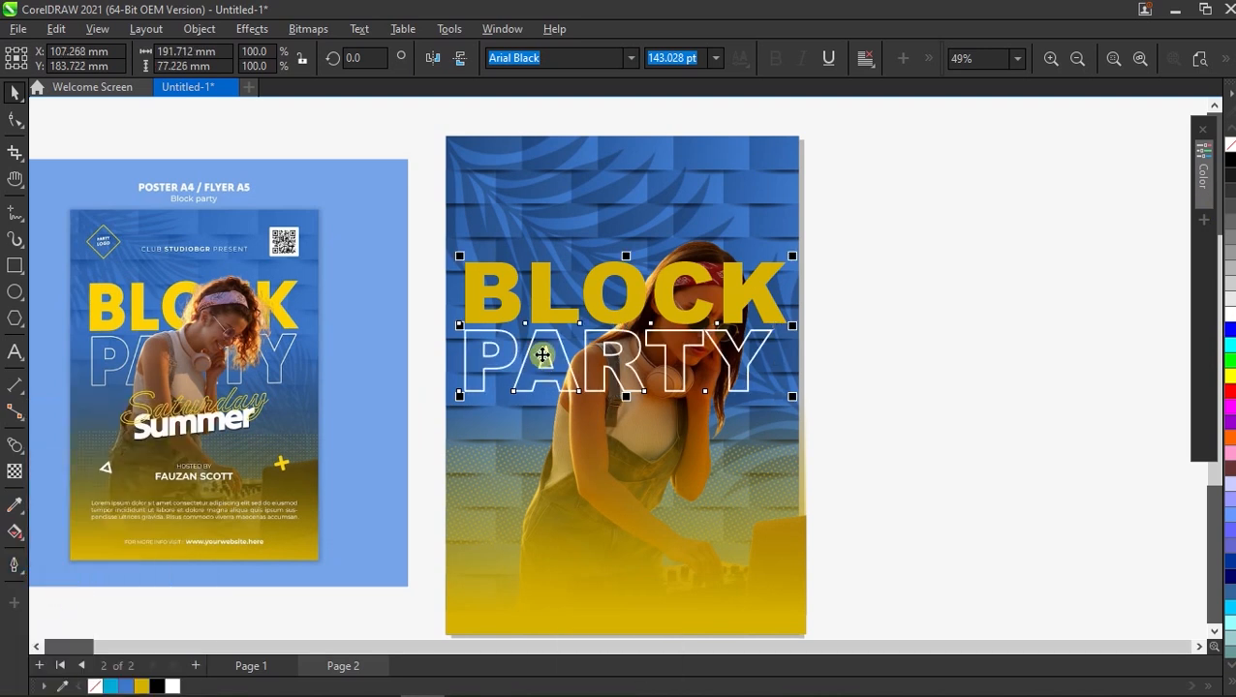
right_click(543, 356)
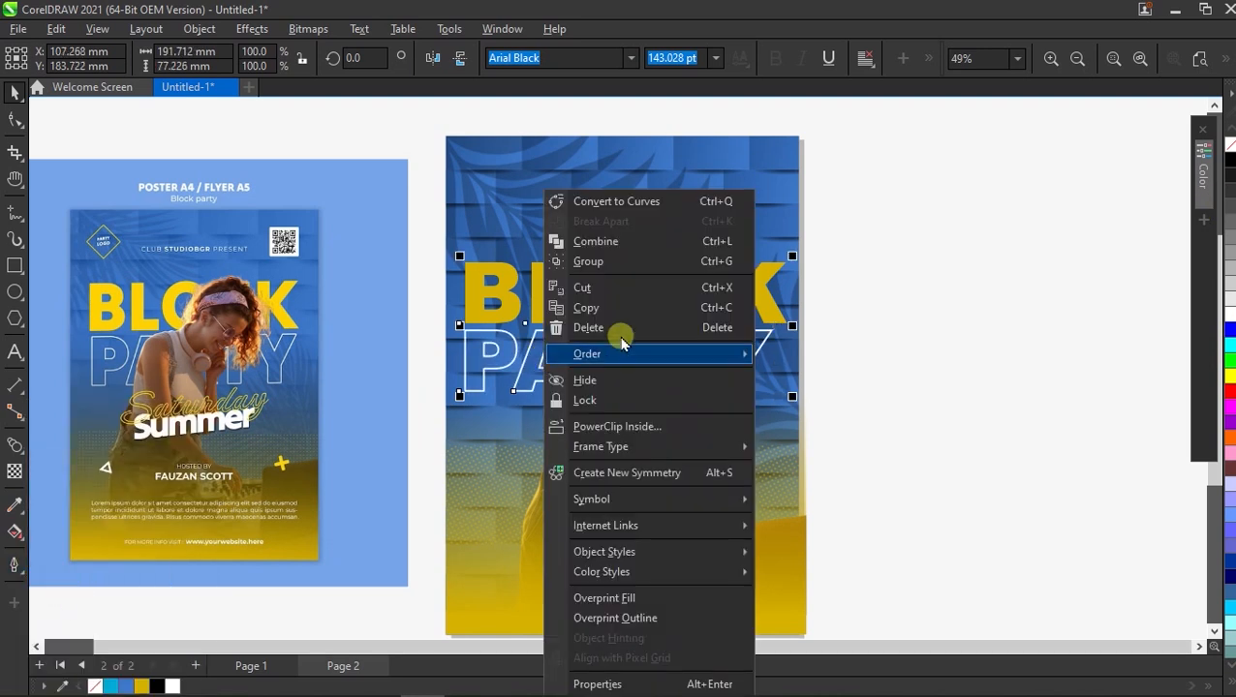
click(708, 262)
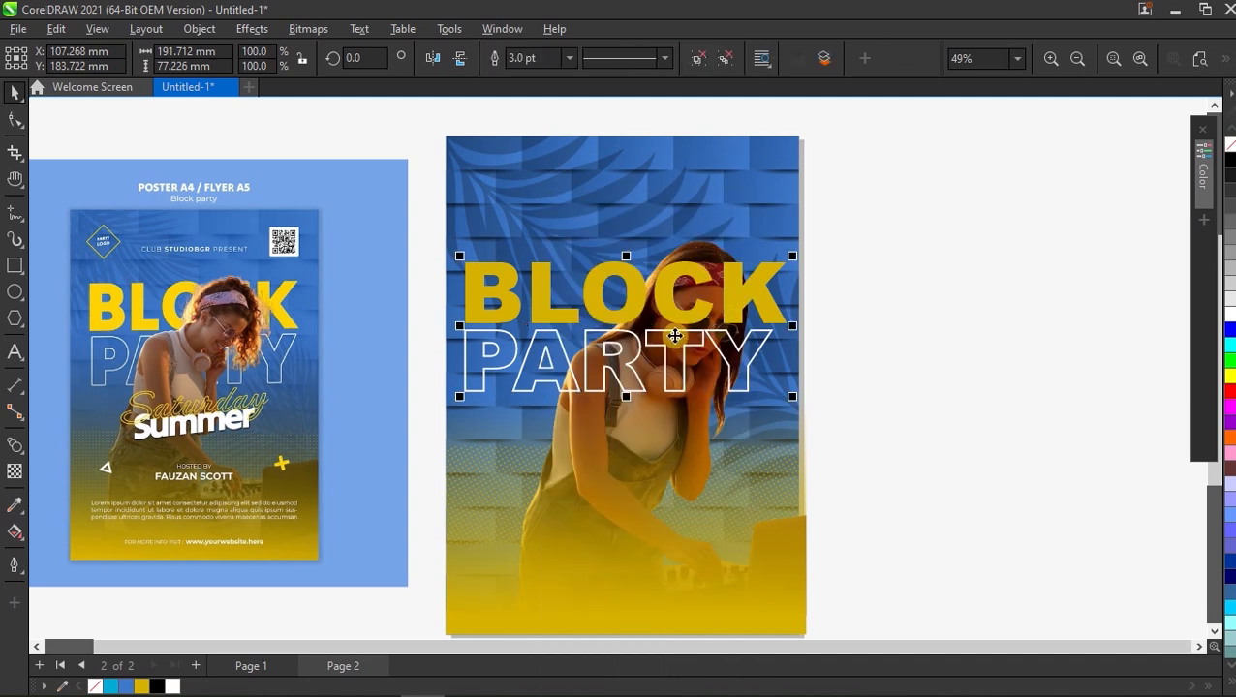
key(ctrl+Page_Down)
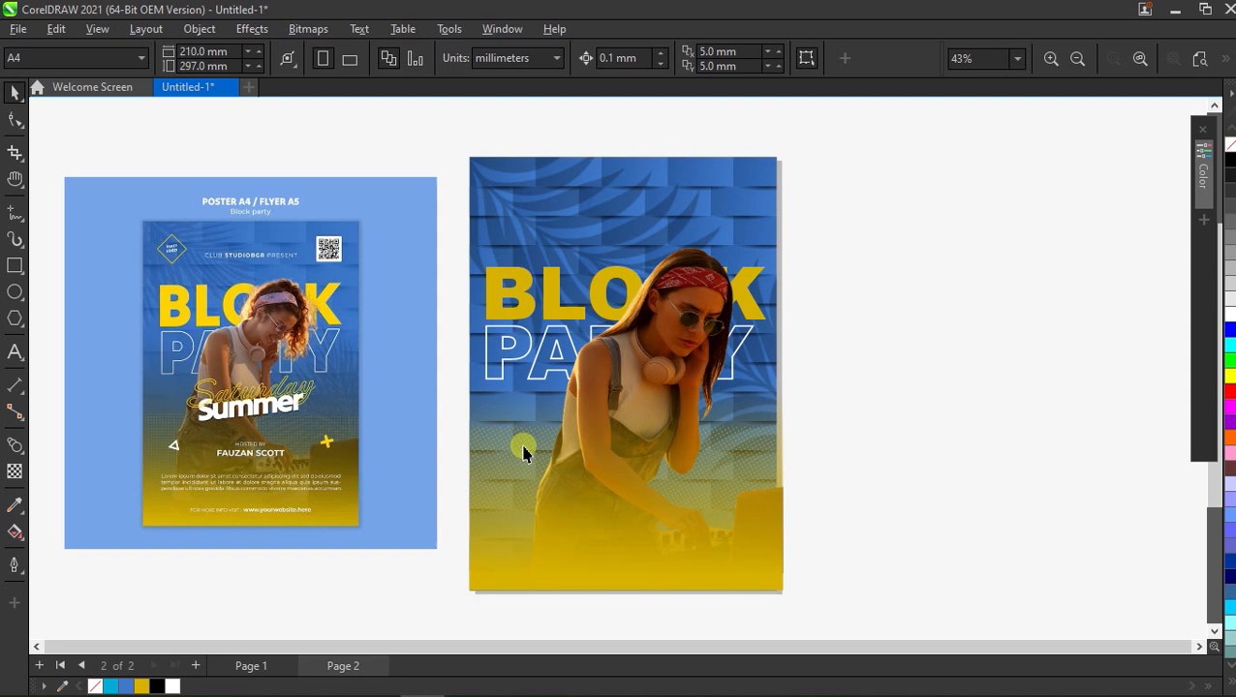
Add the two-line text Saturday / Summer over the woman's waist and enlarge it to about 123 mm wide
scroll(518, 448, up, 1)
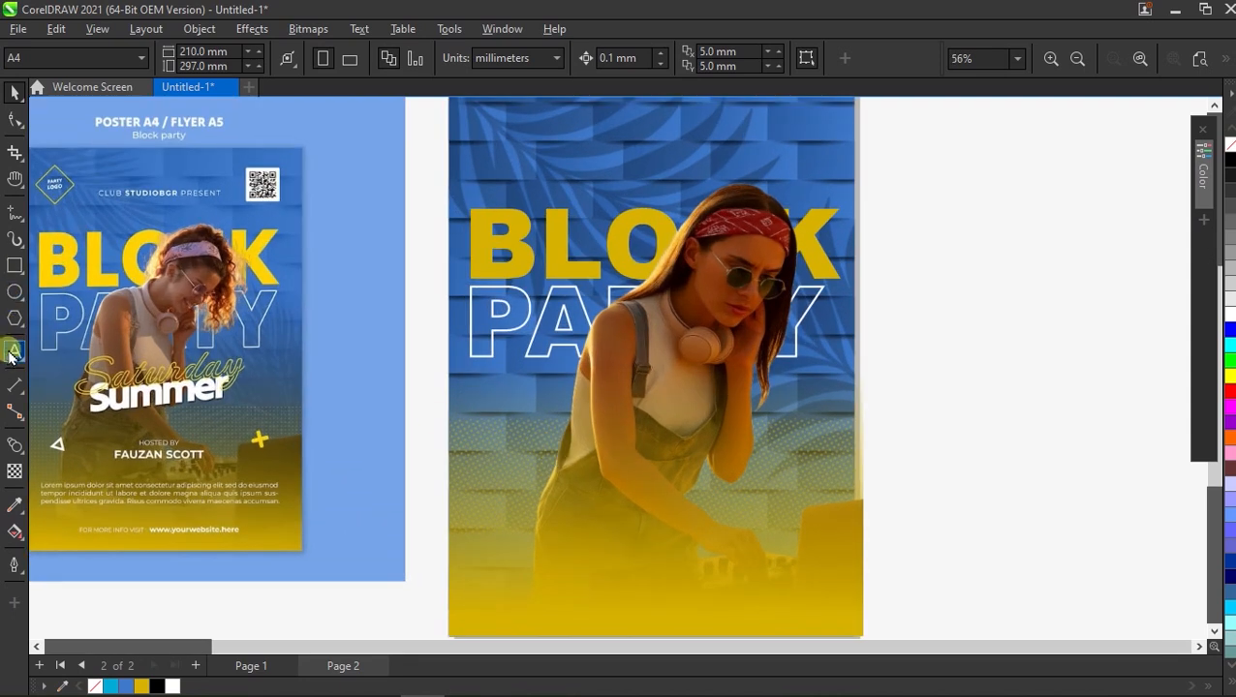
click(13, 354)
click(528, 424)
text(SATIRD)
key(BackSpace)
key(BackSpace)
key(BackSpace)
key(BackSpace)
key(BackSpace)
key(BackSpace)
text(Saturday)
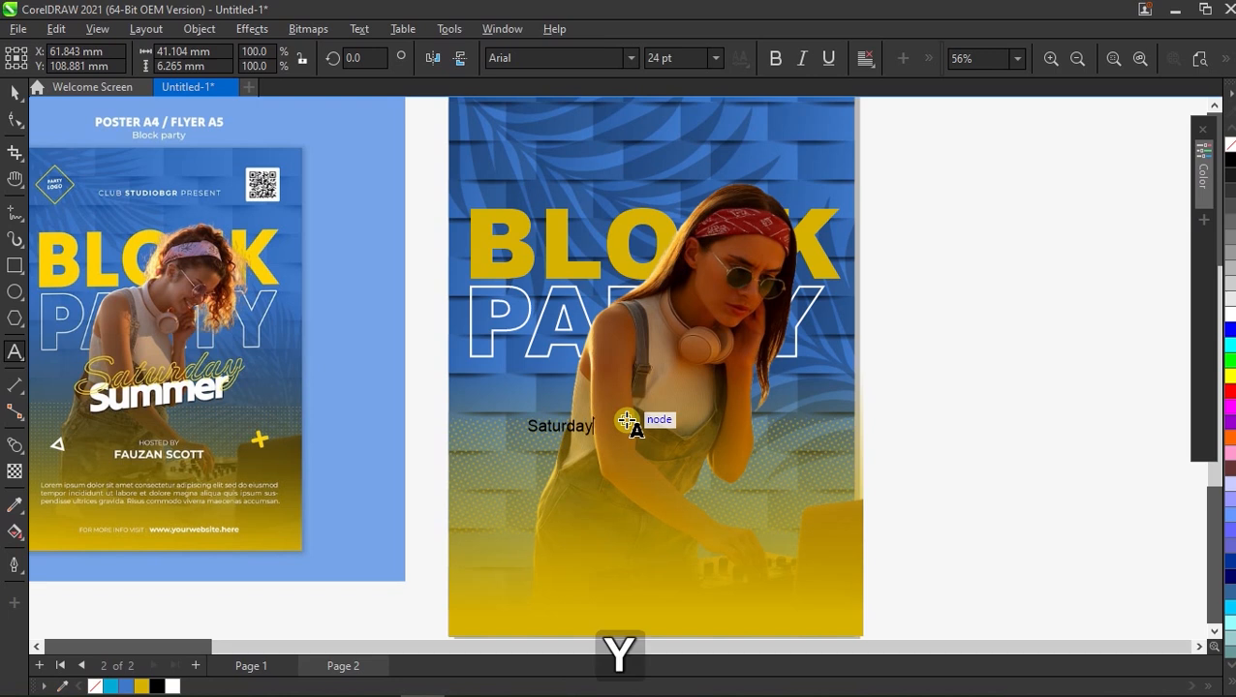
key(Return)
text(Summer)
key(ctrl+space)
drag(602, 458, 772, 544)
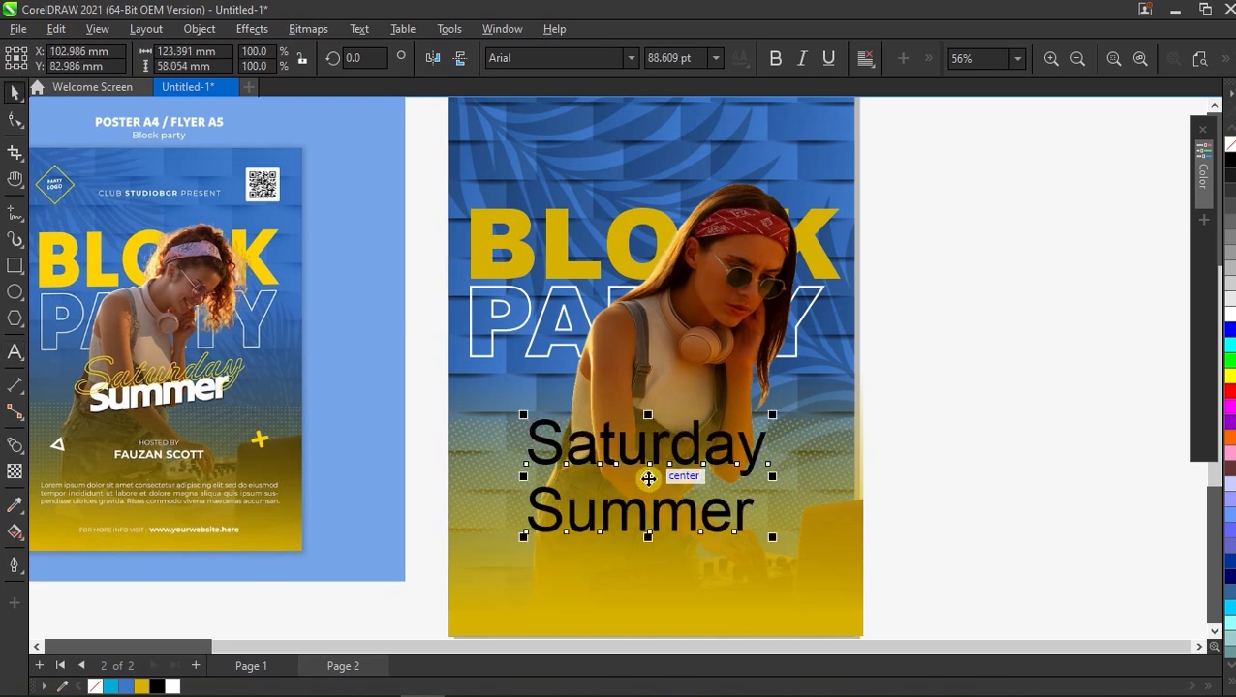
Break Saturday and Summer into separate text objects and style Summer in white Arial Black, slanted upward by about 6 degrees
drag(649, 478, 623, 420)
key(ctrl+k)
click(620, 457)
click(631, 58)
click(541, 113)
click(1229, 314)
click(654, 454)
drag(778, 451, 779, 419)
Set Saturday in the Anettasya Mottarue font, enlarge it to about 146 mm wide and place it overlapping Summer in front
click(640, 381)
click(631, 58)
click(574, 135)
drag(660, 386, 811, 347)
drag(727, 412, 699, 417)
key(shift+Page_Up)
Style Saturday with a thicker outline in the document's yellow and no fill
click(142, 686)
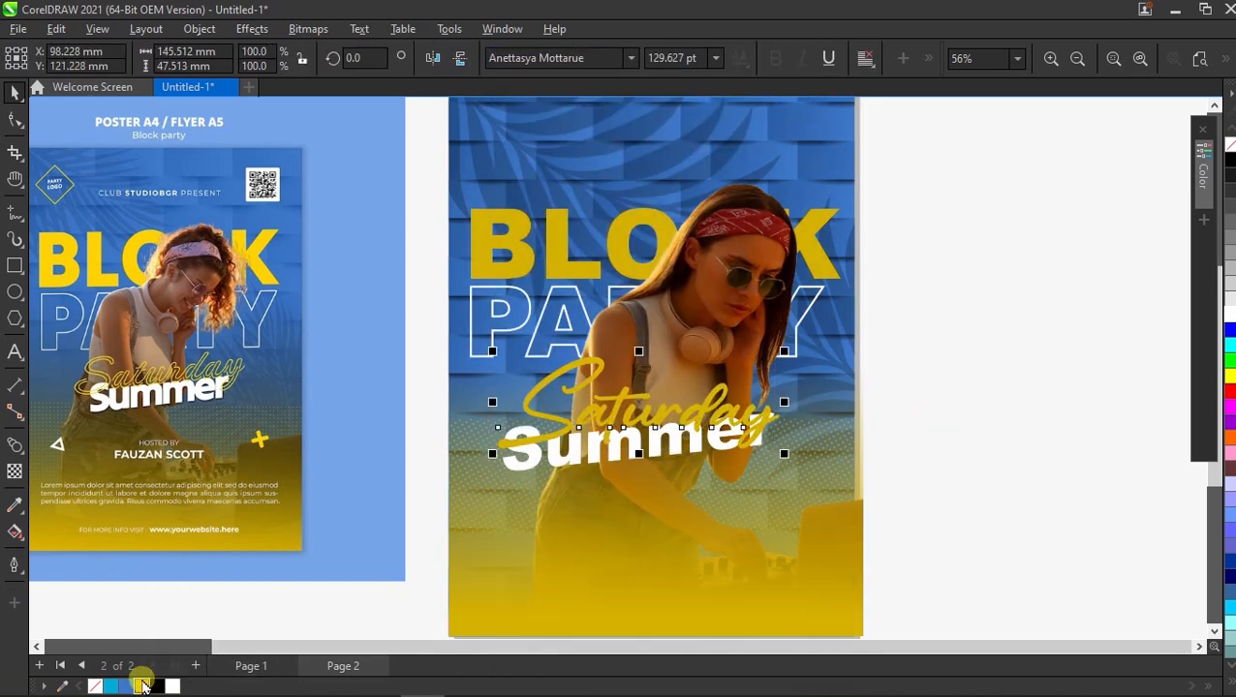
click(1228, 144)
click(15, 565)
click(72, 613)
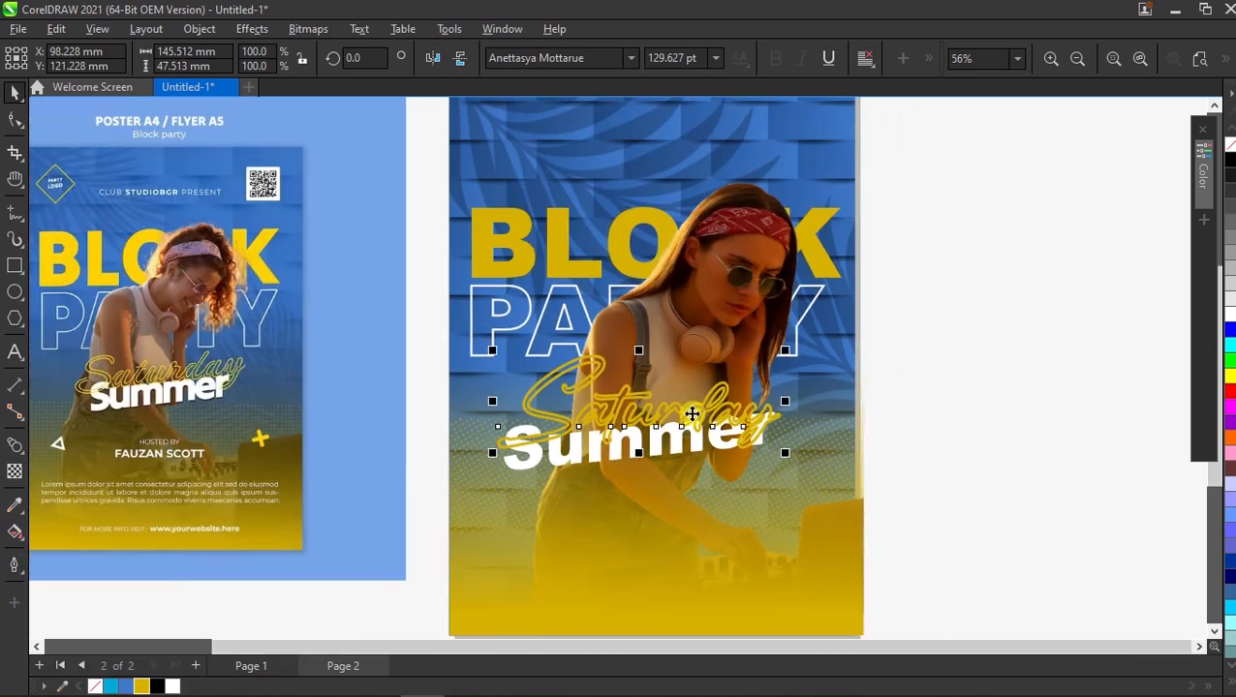
Nudge Saturday slightly upward over Summer and bring Summer forward
scroll(673, 407, up, 2)
mouse_move(665, 404)
mouse_down()
mouse_move(676, 403)
mouse_move(655, 393)
mouse_up()
scroll(655, 393, down, 2)
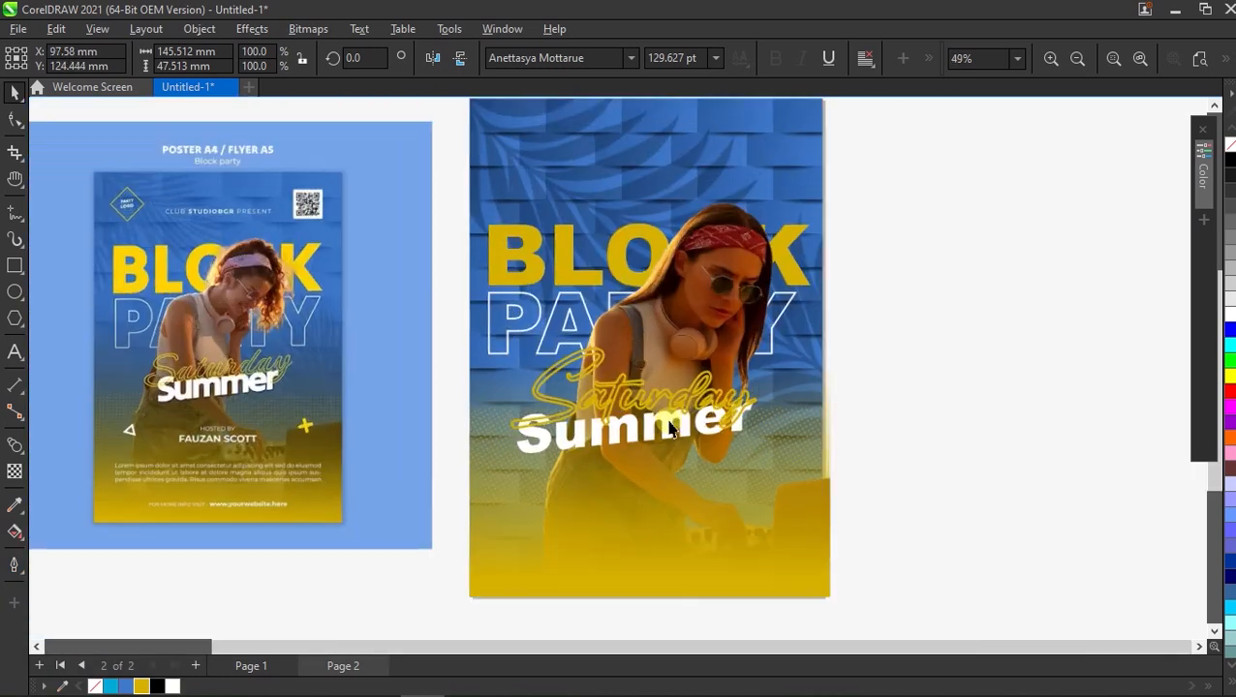
scroll(664, 420, up, 1)
key(Page_Up)
Group the Saturday and Summer text objects and clear the selection
scroll(685, 417, down, 2)
drag(844, 367, 543, 438)
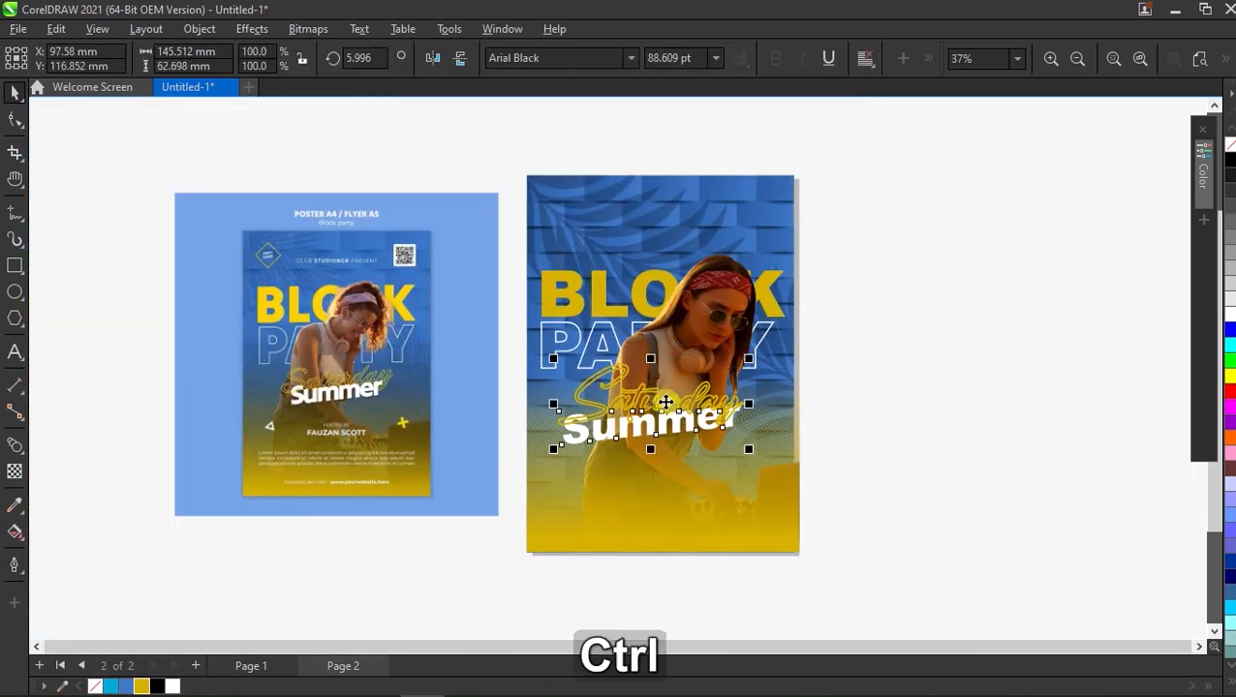
key(ctrl+g)
scroll(665, 405, up, 2)
scroll(746, 384, down, 2)
key(Escape)
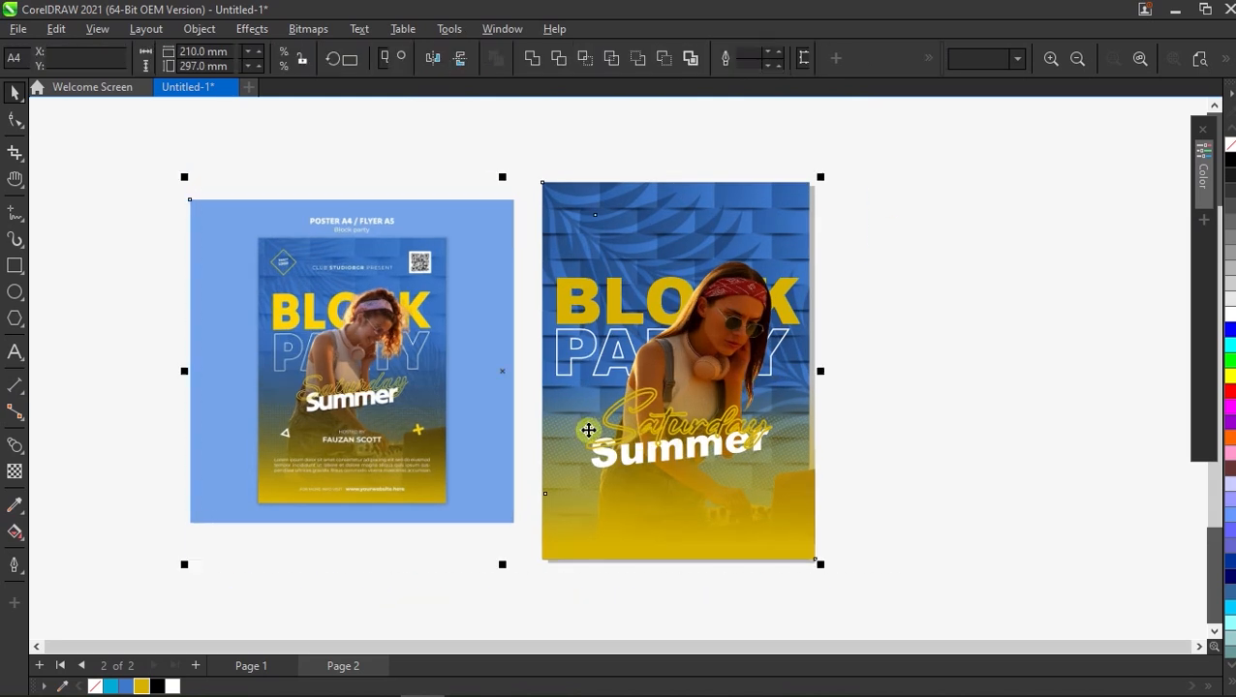
scroll(186, 600, up, 1)
right_click(1116, 179)
click(1133, 202)
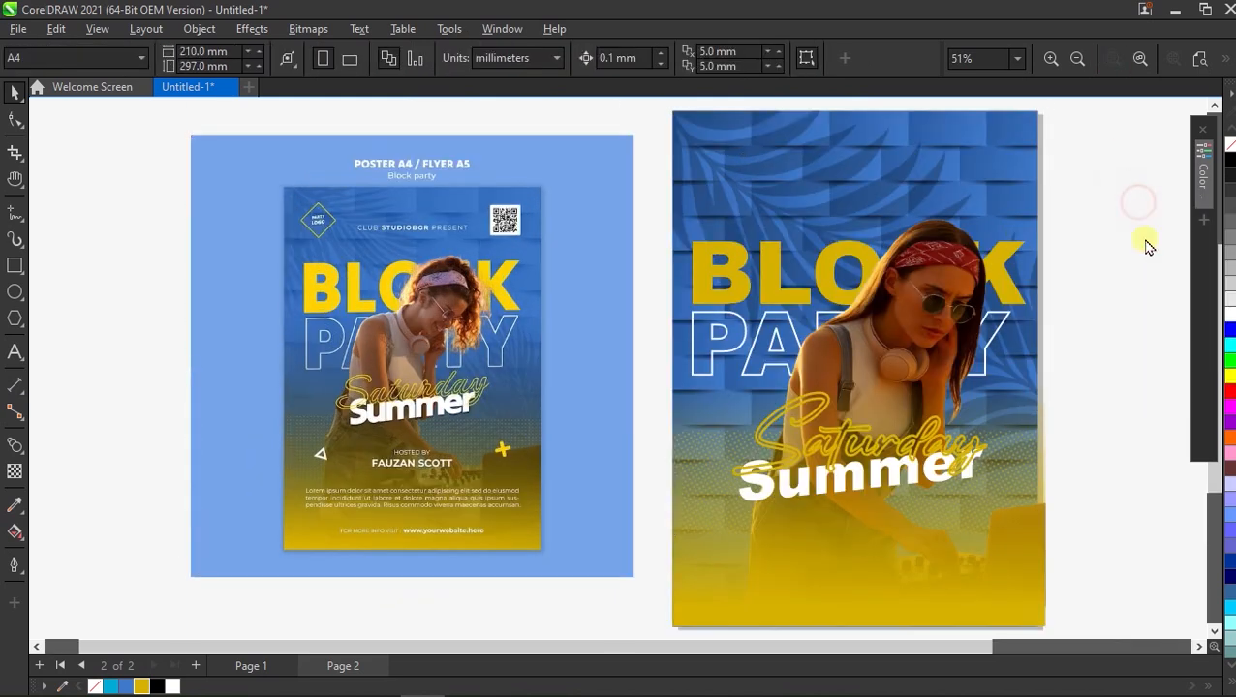